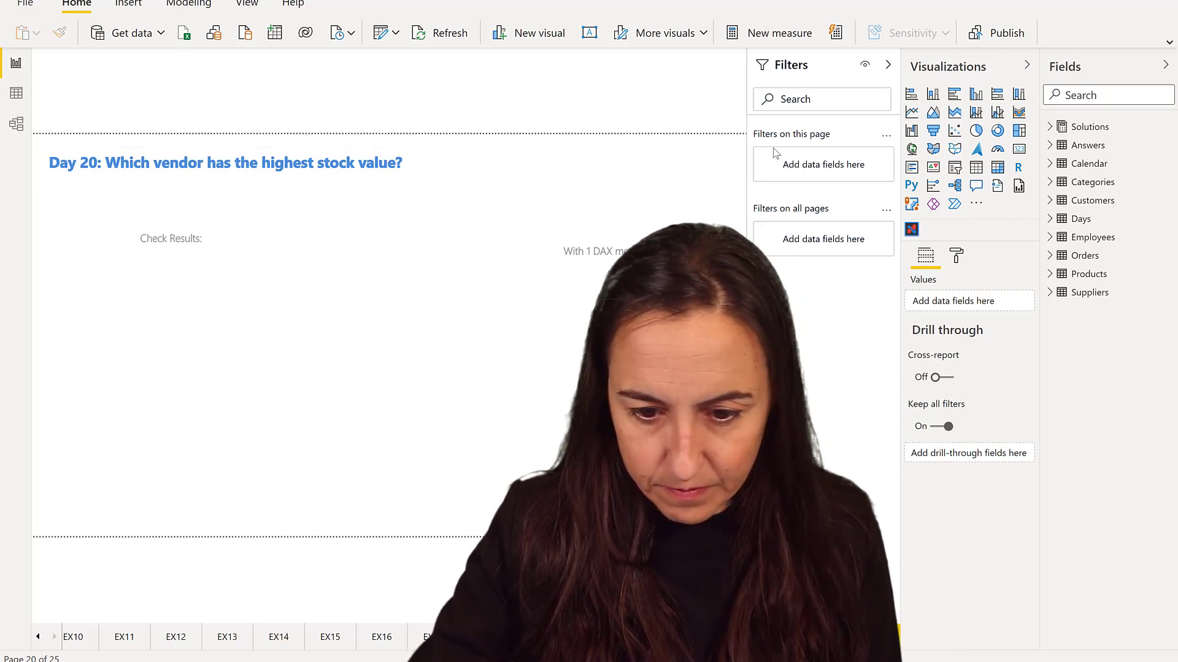
Step: Add Suppliers' CompanyName as a new table visual, then enlarge and reposition it
{"action": "left_click", "coordinate": [1050, 293]}
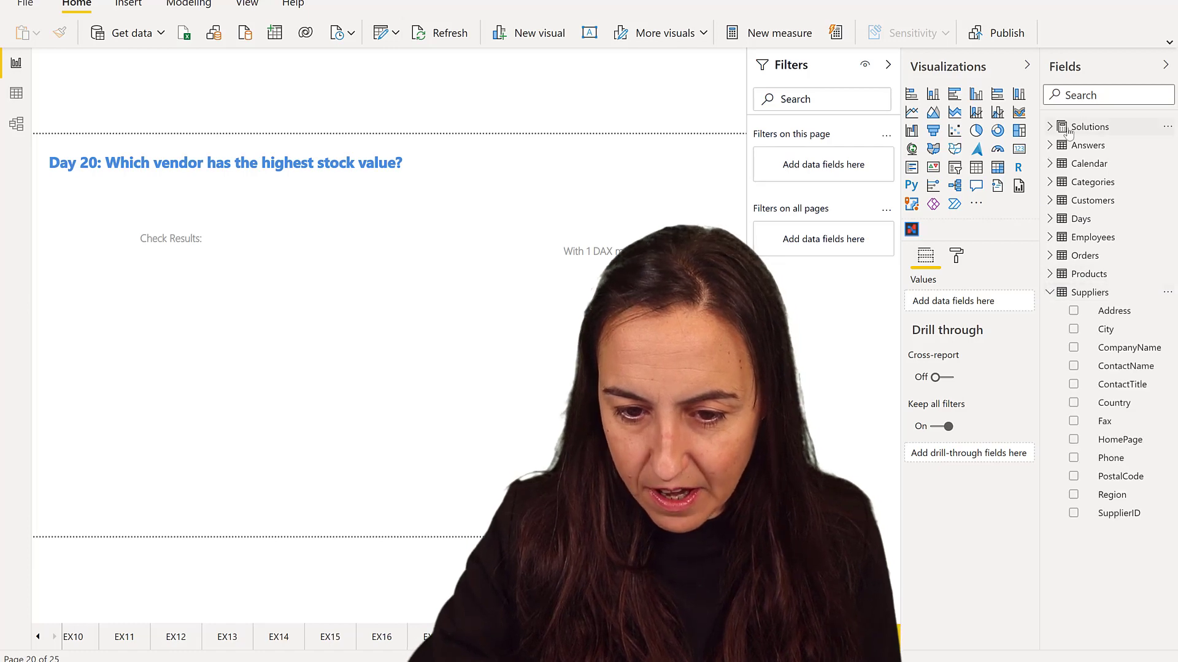
{"action": "left_click_drag", "start_coordinate": [1139, 348], "coordinate": [211, 354]}
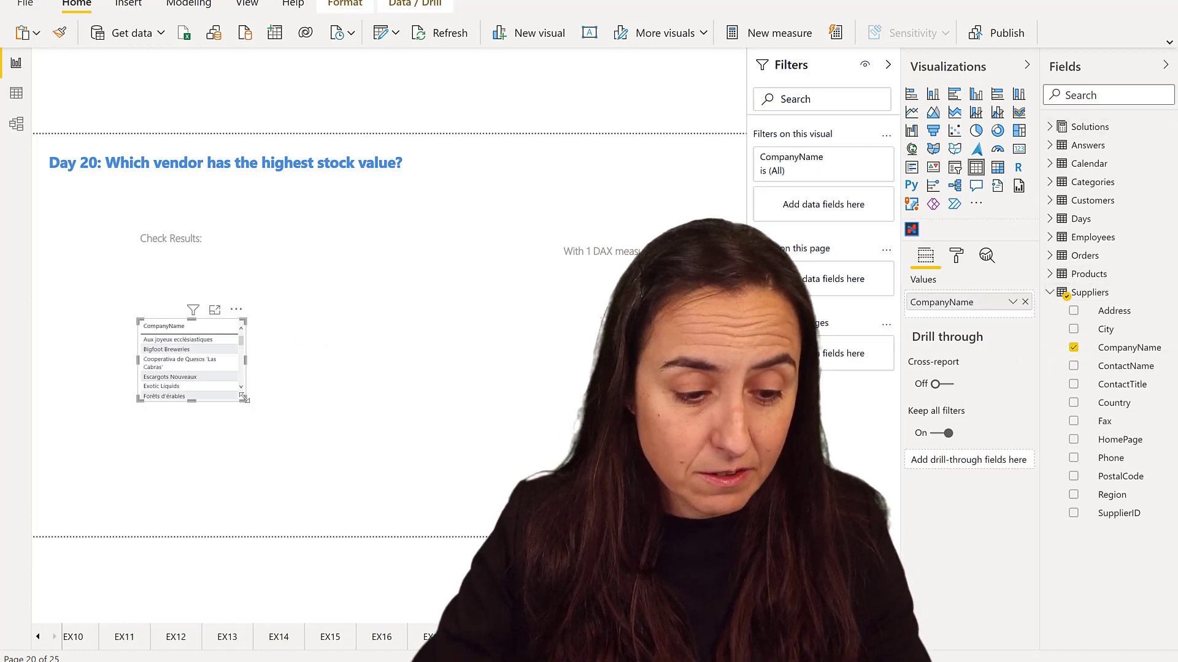
{"action": "left_click_drag", "start_coordinate": [240, 400], "coordinate": [331, 479]}
{"action": "left_click_drag", "start_coordinate": [294, 428], "coordinate": [245, 386]}
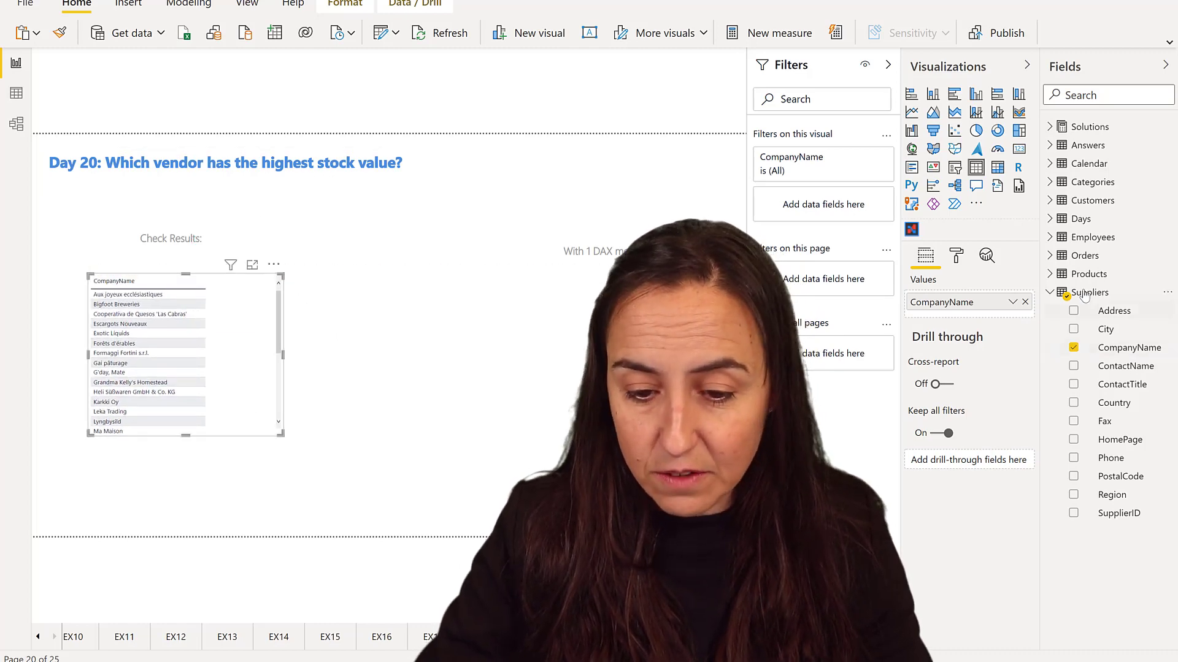
Step: Add Stocked units, Unit Price and ProductID columns, enlarge the table, and bring up its export options
{"action": "left_click", "coordinate": [1064, 273]}
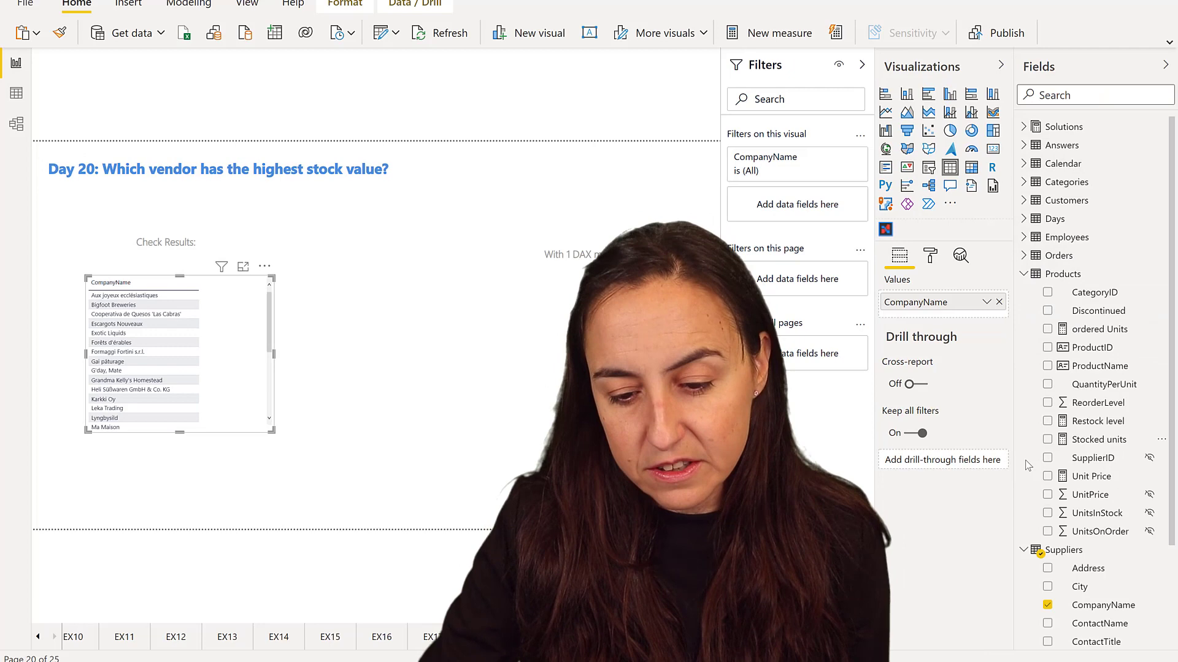
{"action": "left_click_drag", "start_coordinate": [1101, 439], "coordinate": [212, 385]}
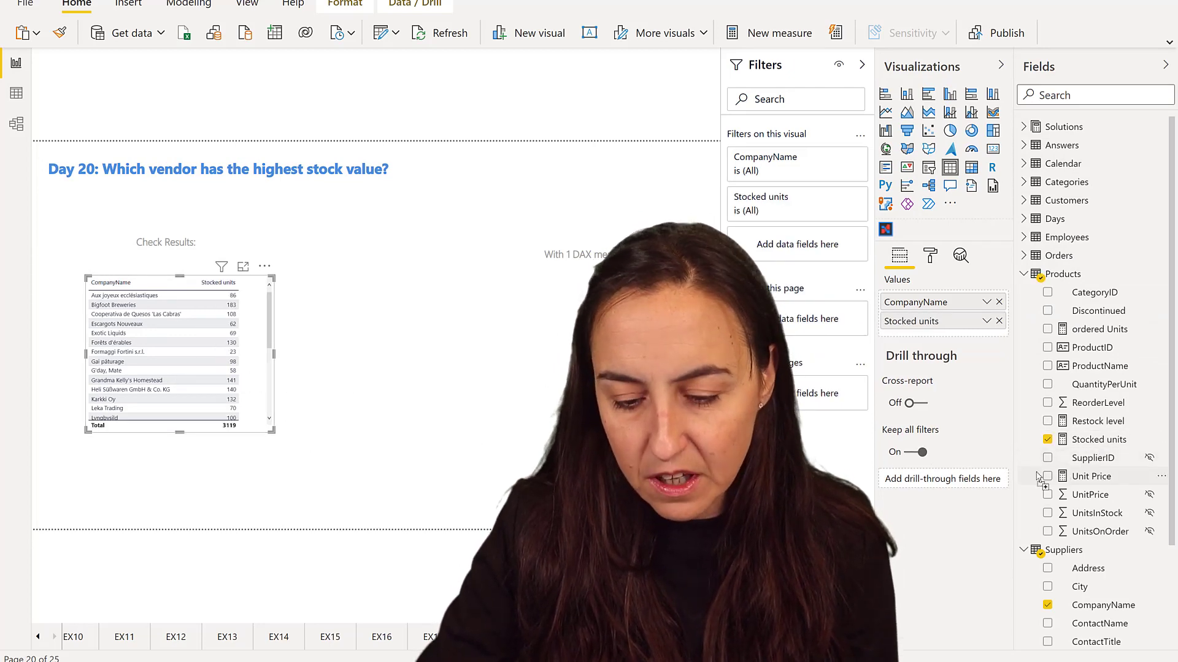
{"action": "left_click_drag", "start_coordinate": [1039, 477], "coordinate": [248, 404]}
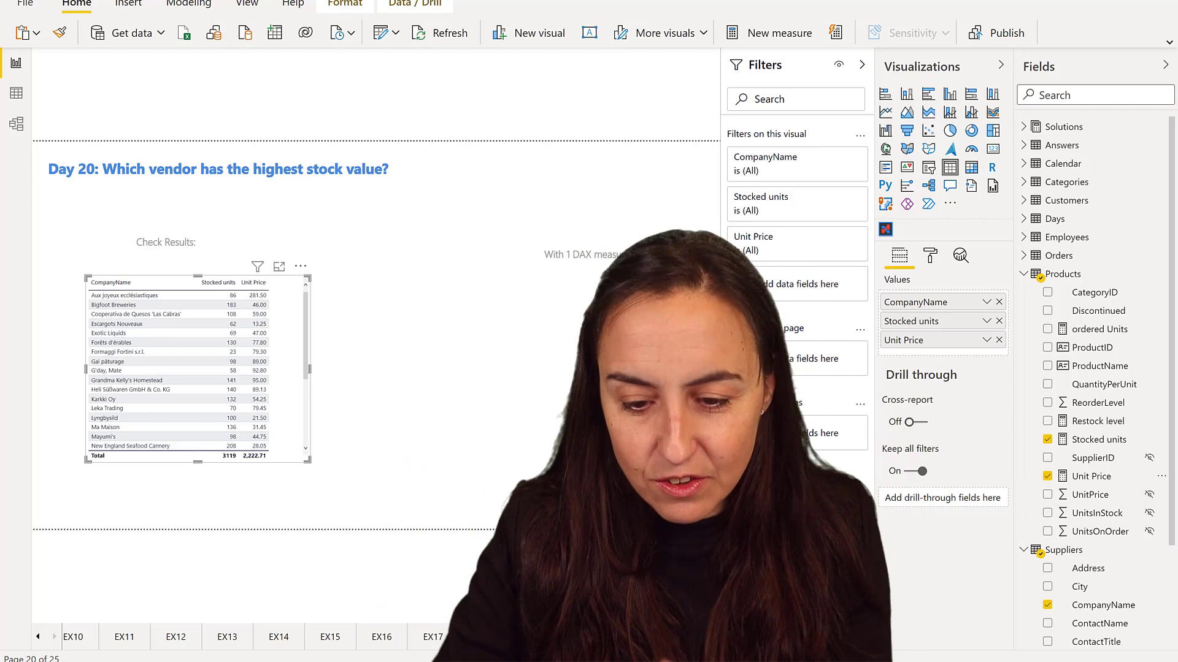
{"action": "left_click_drag", "start_coordinate": [1089, 348], "coordinate": [196, 377]}
{"action": "left_click_drag", "start_coordinate": [310, 462], "coordinate": [328, 475]}
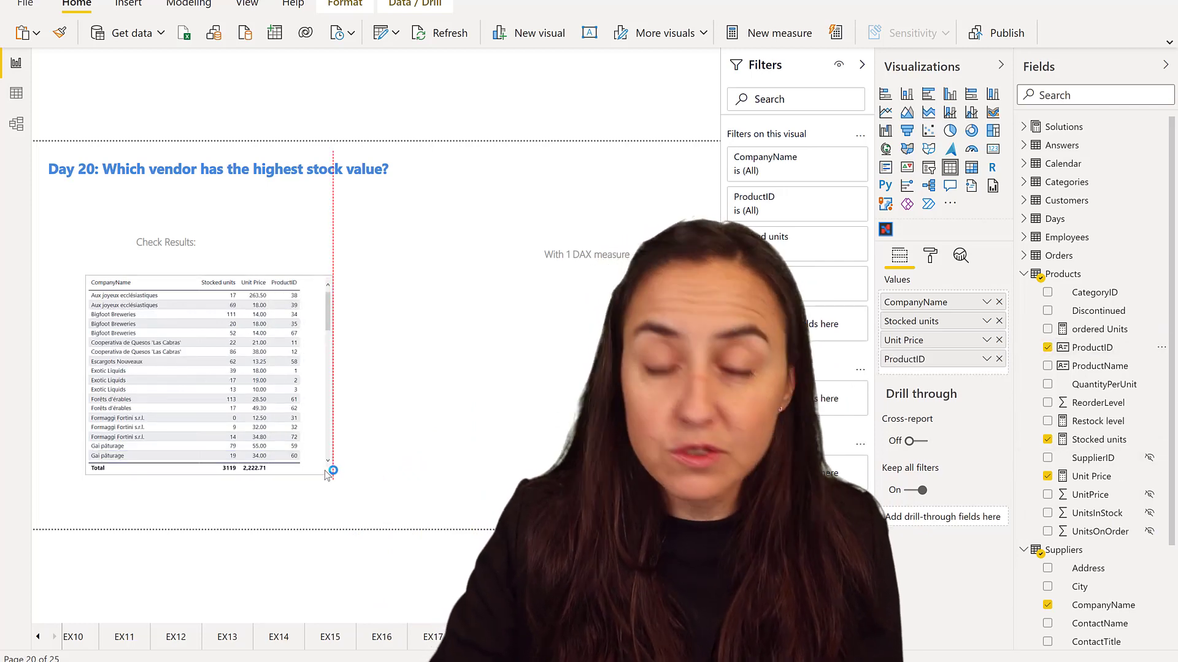
{"action": "left_click", "coordinate": [323, 267]}
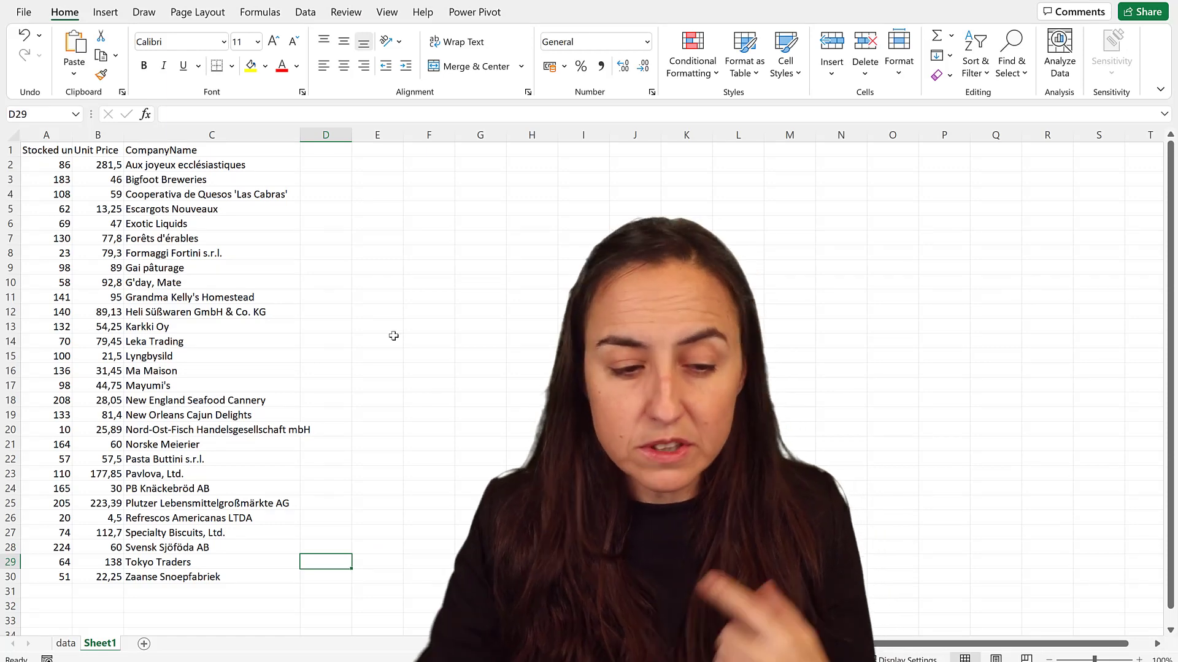
Step: Enter =A2*B2 in D2 to get the 24209 stock value, then switch to the data sheet
{"action": "left_click", "coordinate": [340, 160]}
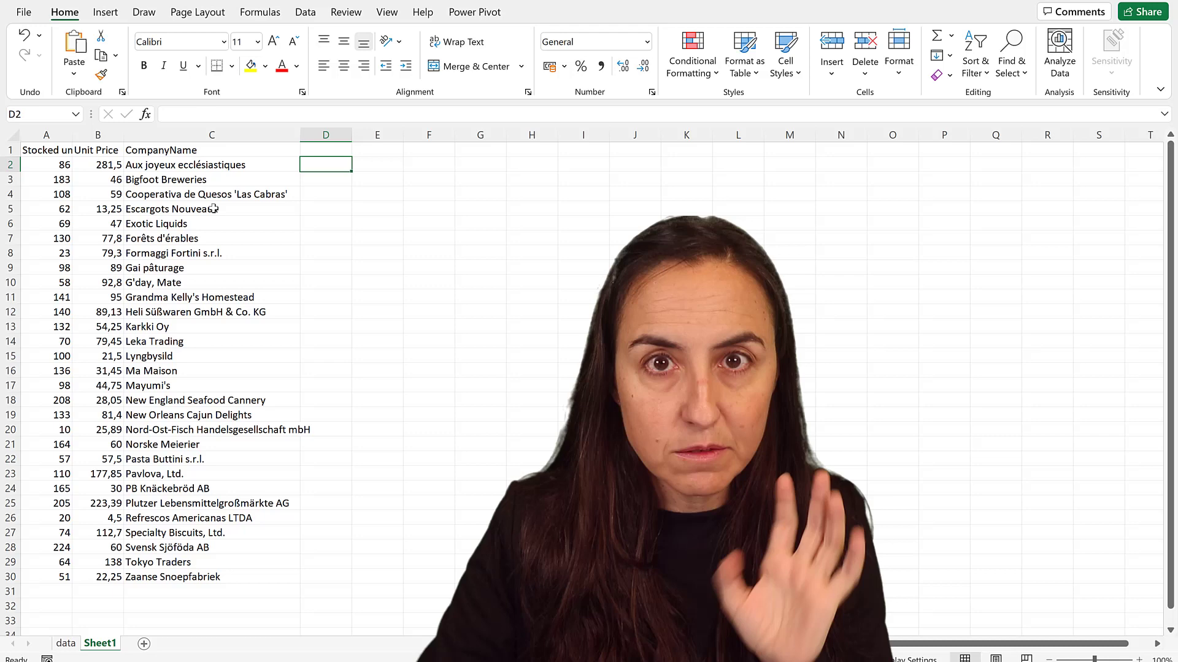
{"action": "left_click", "coordinate": [58, 164]}
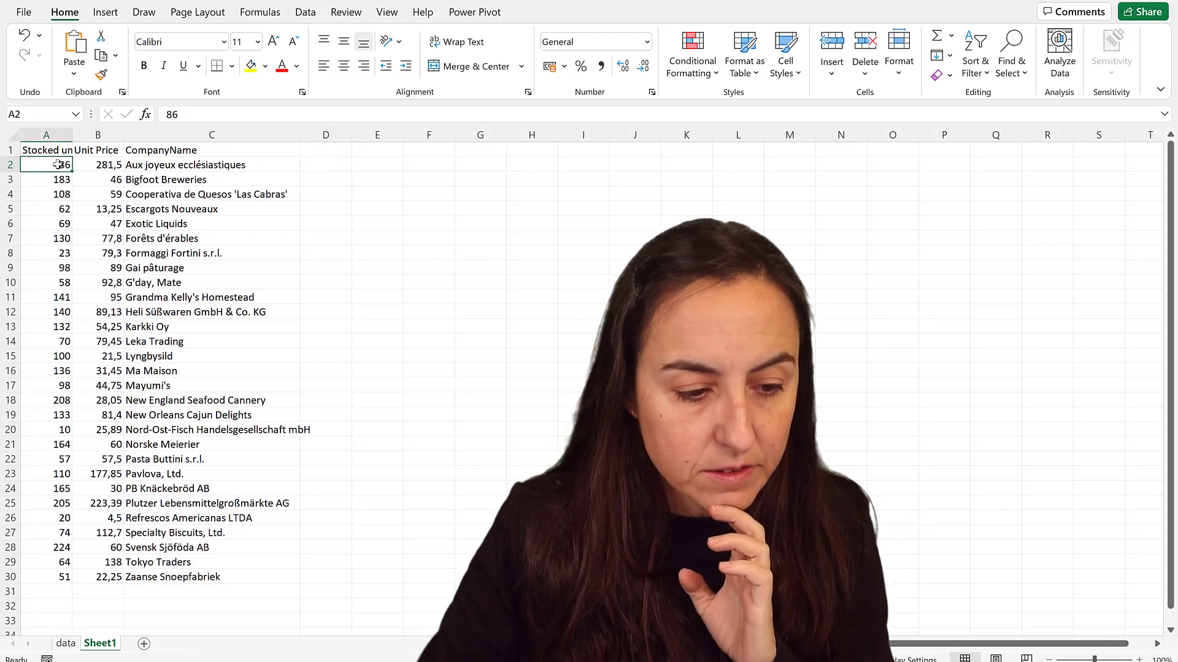
{"action": "left_click", "coordinate": [112, 165]}
{"action": "left_click", "coordinate": [329, 166]}
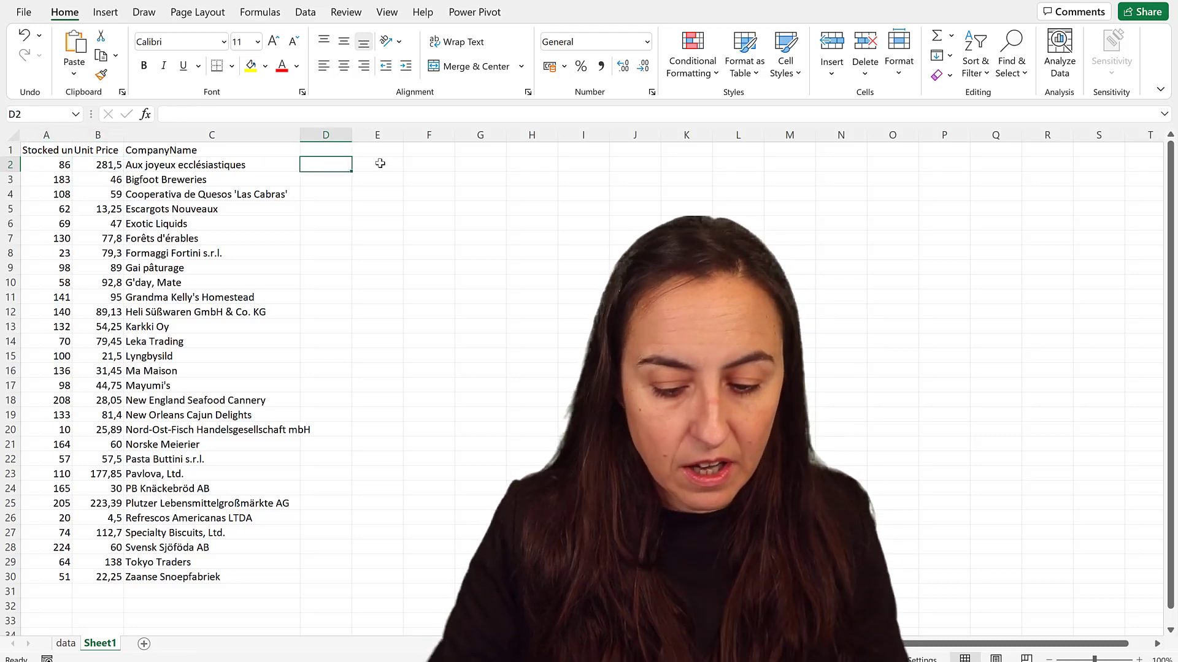
{"action": "type", "text": "="}
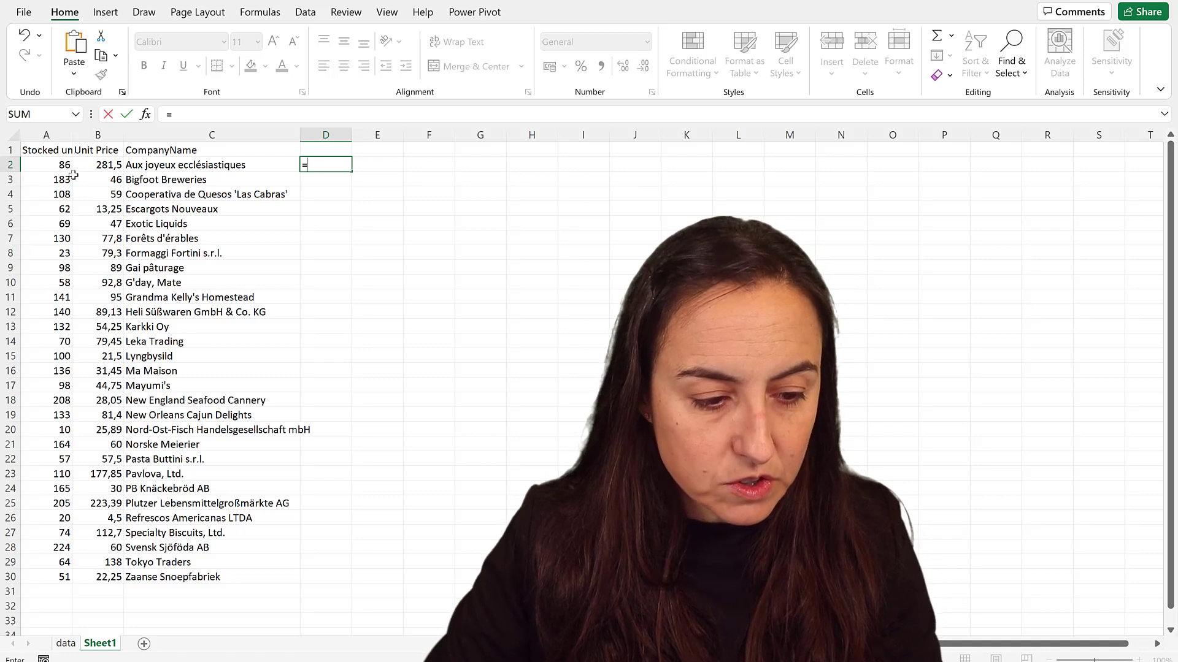
{"action": "left_click", "coordinate": [61, 162]}
{"action": "type", "text": "*"}
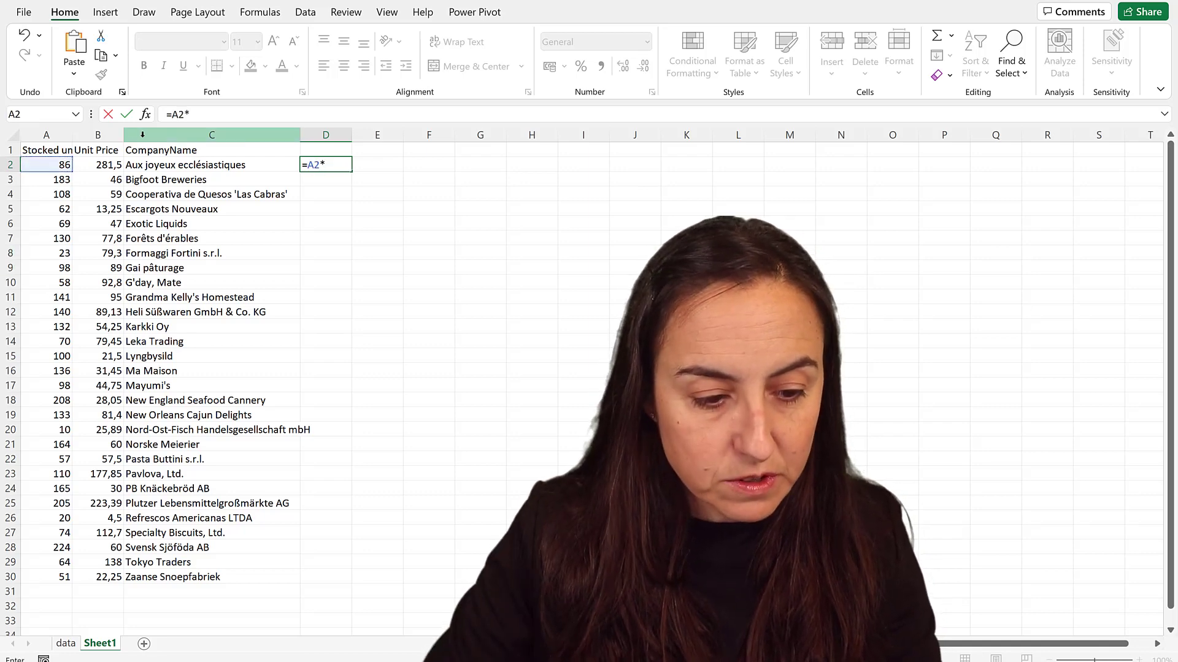
{"action": "left_click", "coordinate": [110, 163]}
{"action": "key", "text": "Return"}
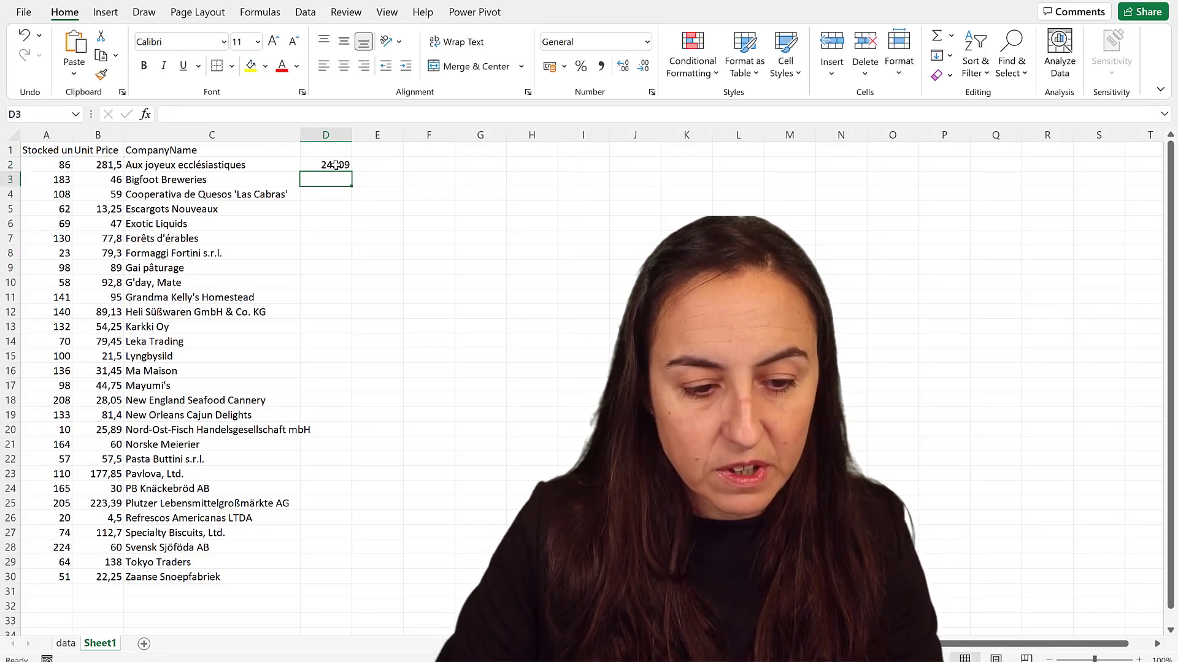
{"action": "left_click", "coordinate": [334, 165]}
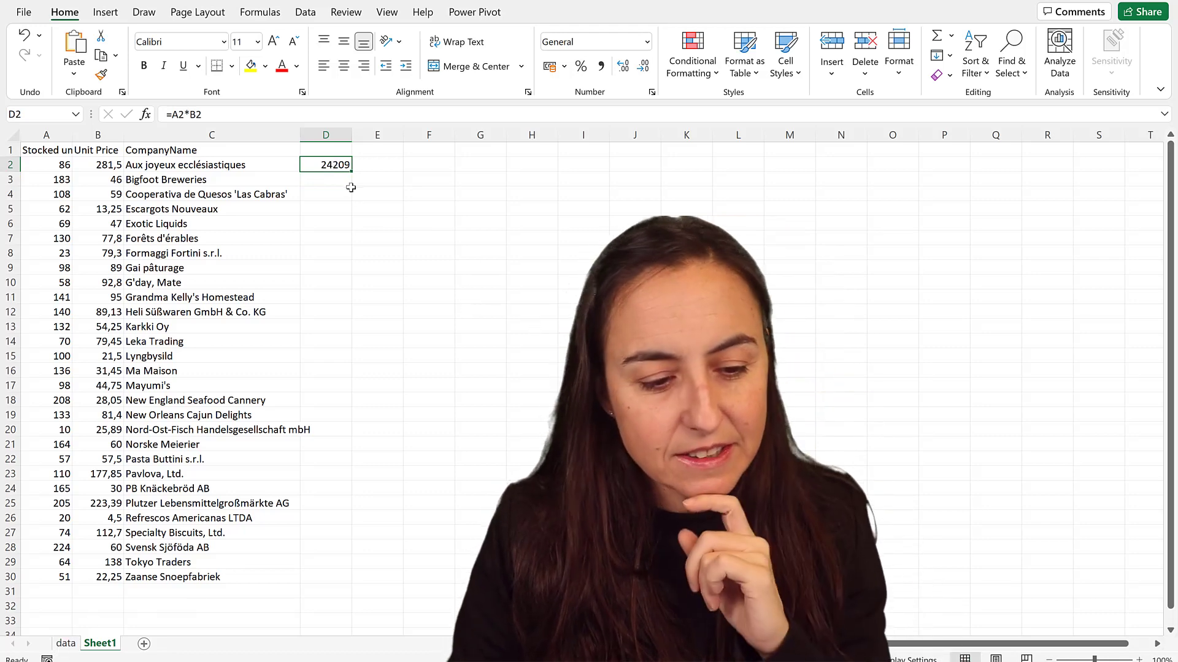
{"action": "left_click", "coordinate": [65, 643]}
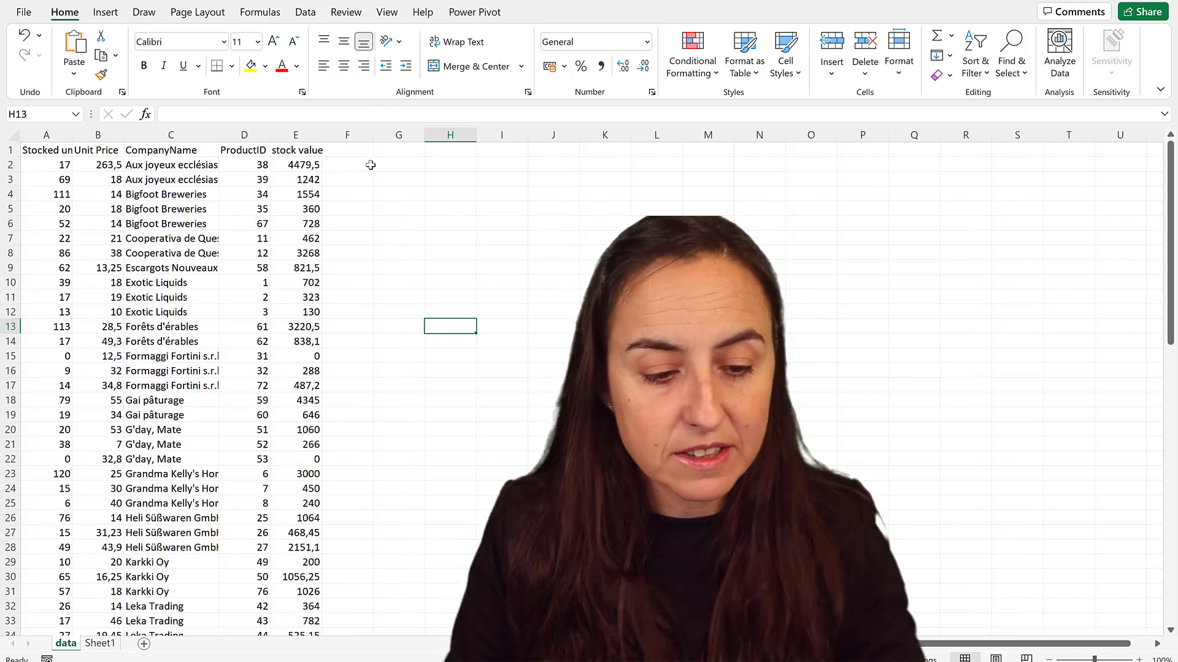
Step: Test =A2*B2+A3*B3 in G2 as a two-product stock total (5721,5), then delete it
{"action": "left_click", "coordinate": [417, 163]}
{"action": "type", "text": "="}
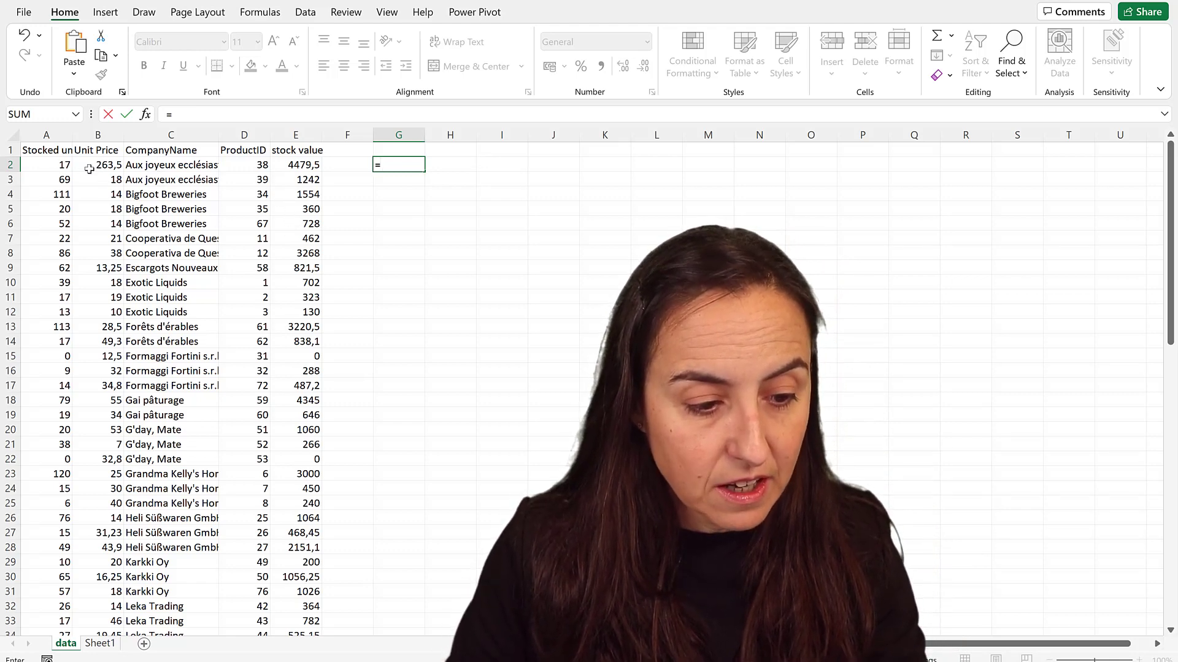
{"action": "left_click", "coordinate": [46, 163]}
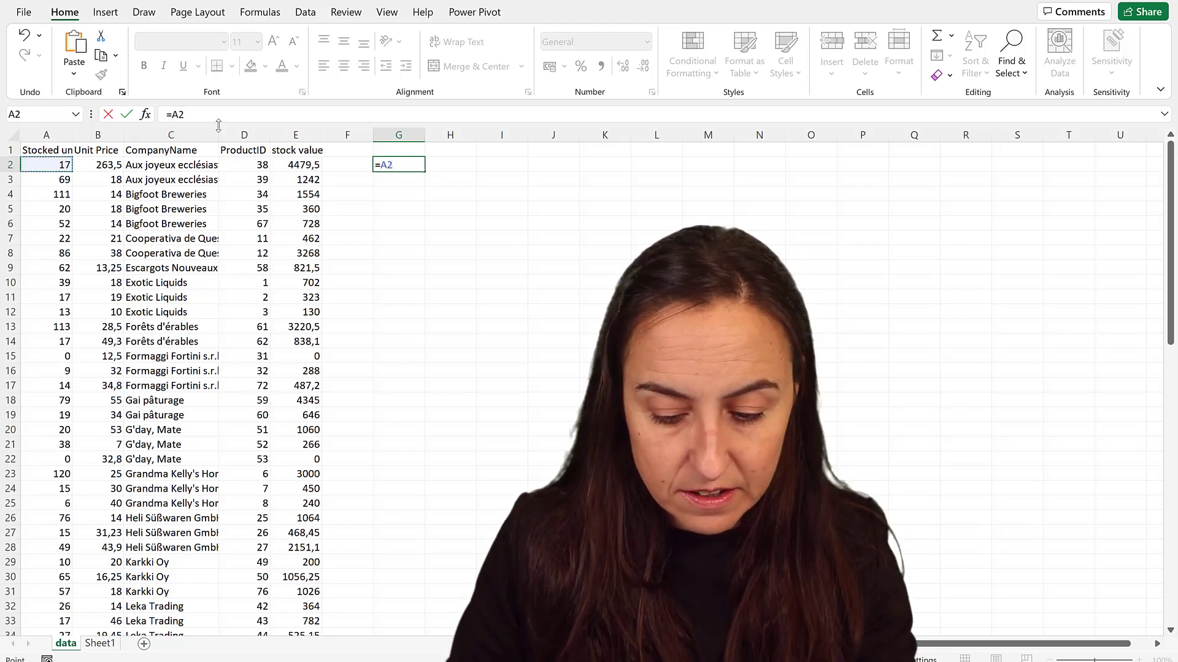
{"action": "type", "text": "*"}
{"action": "left_click", "coordinate": [99, 165]}
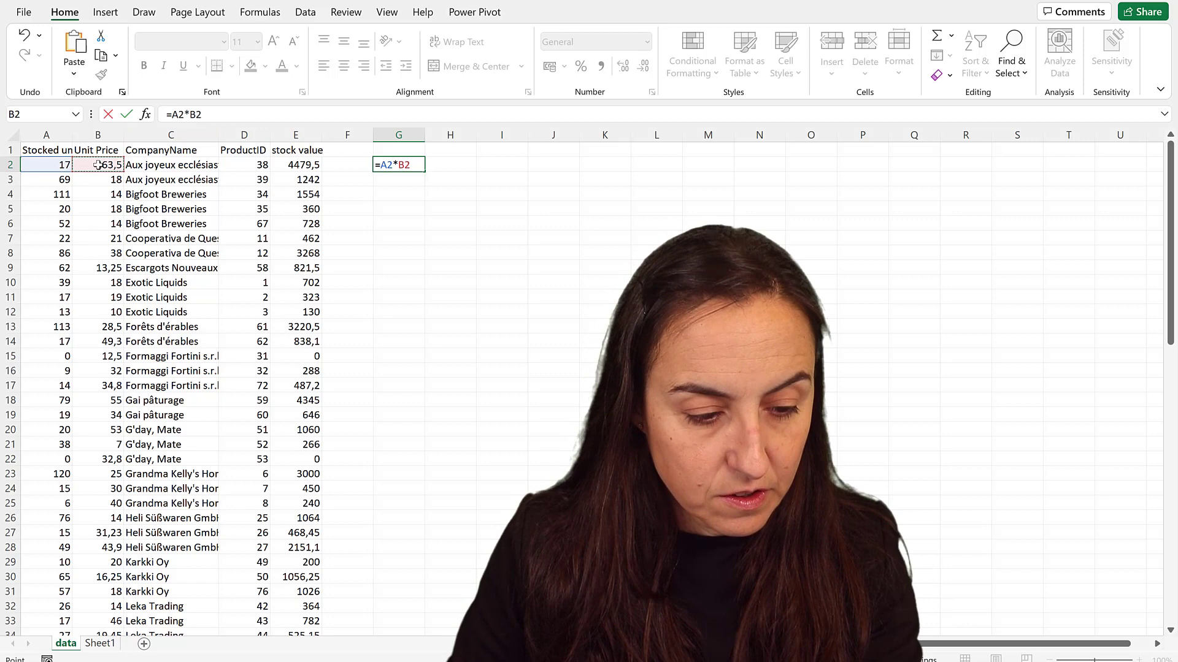
{"action": "type", "text": "+"}
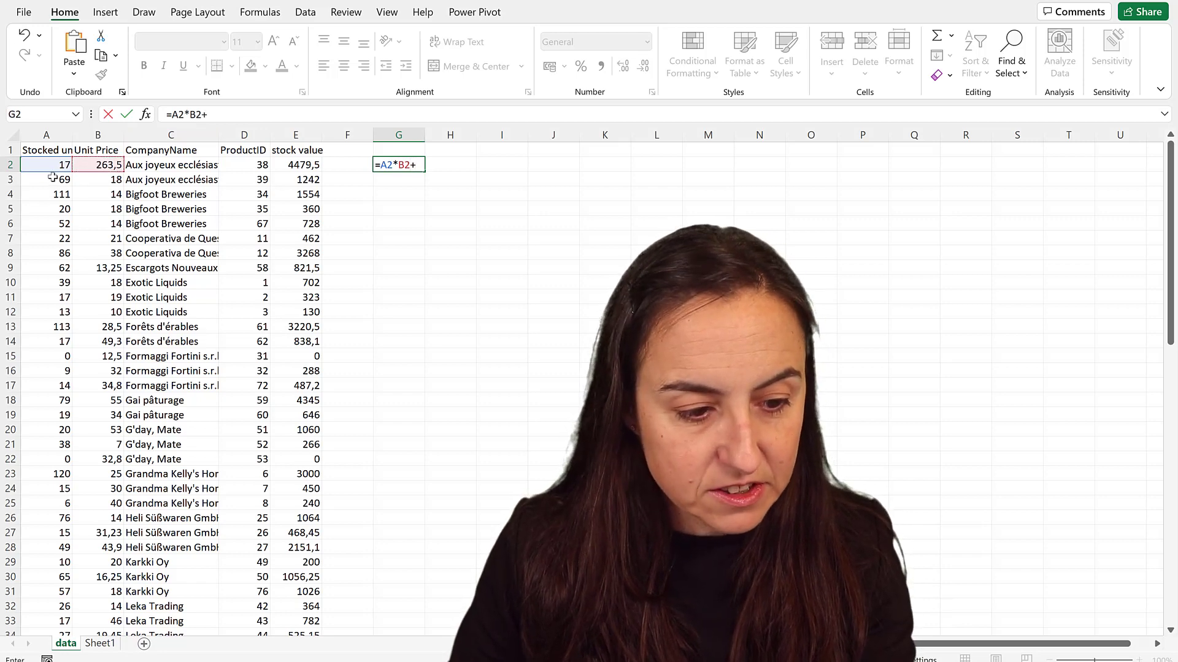
{"action": "left_click", "coordinate": [52, 178]}
{"action": "type", "text": "*"}
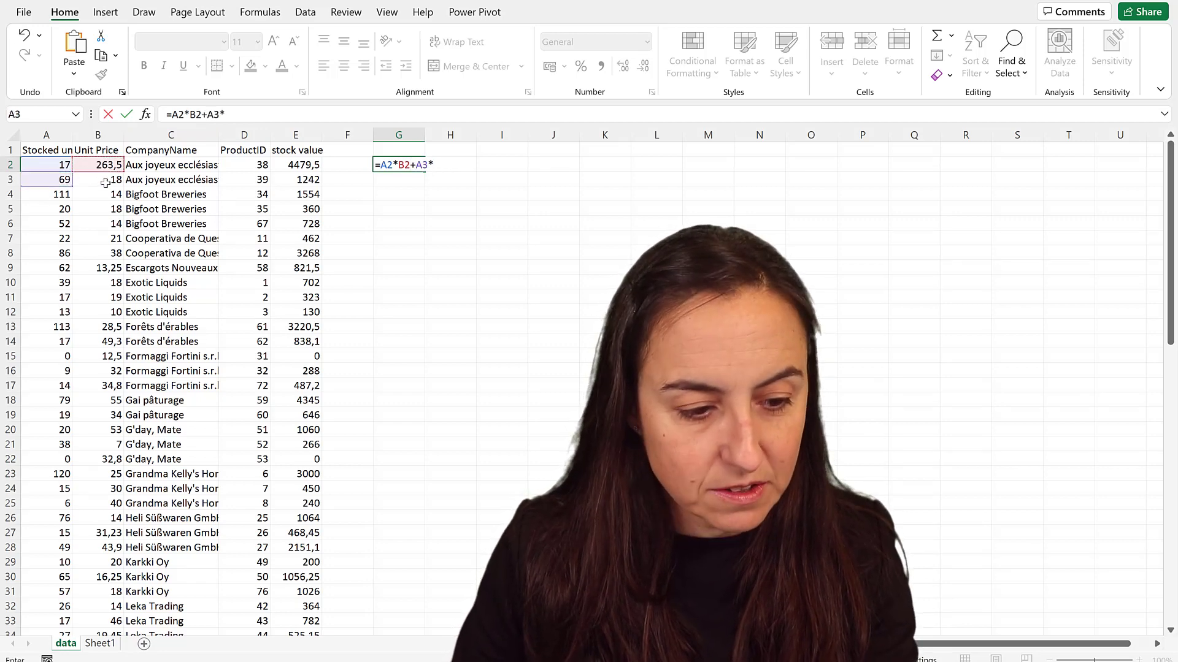
{"action": "left_click", "coordinate": [107, 181]}
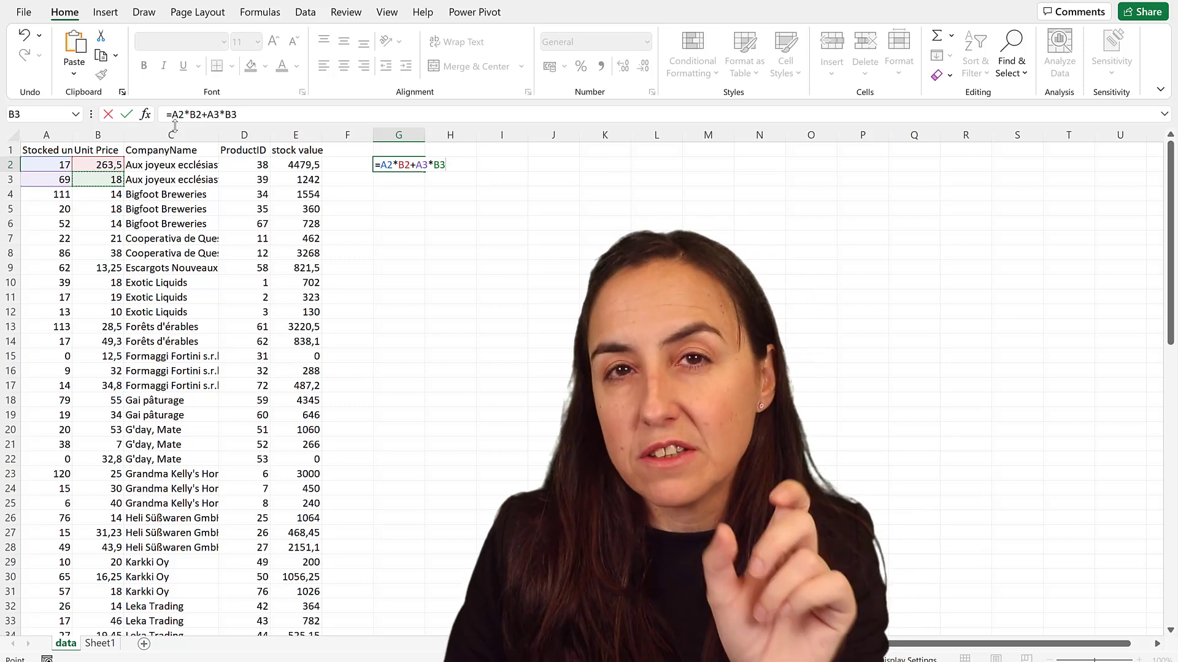
{"action": "key", "text": "Return"}
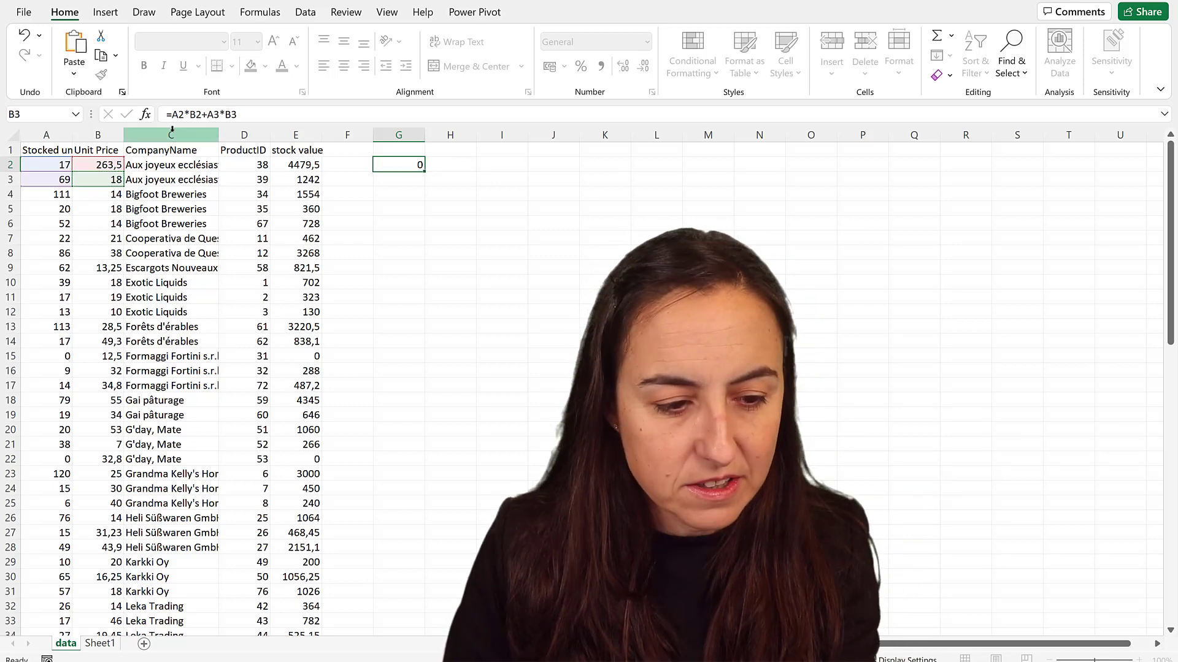
{"action": "left_click", "coordinate": [403, 164]}
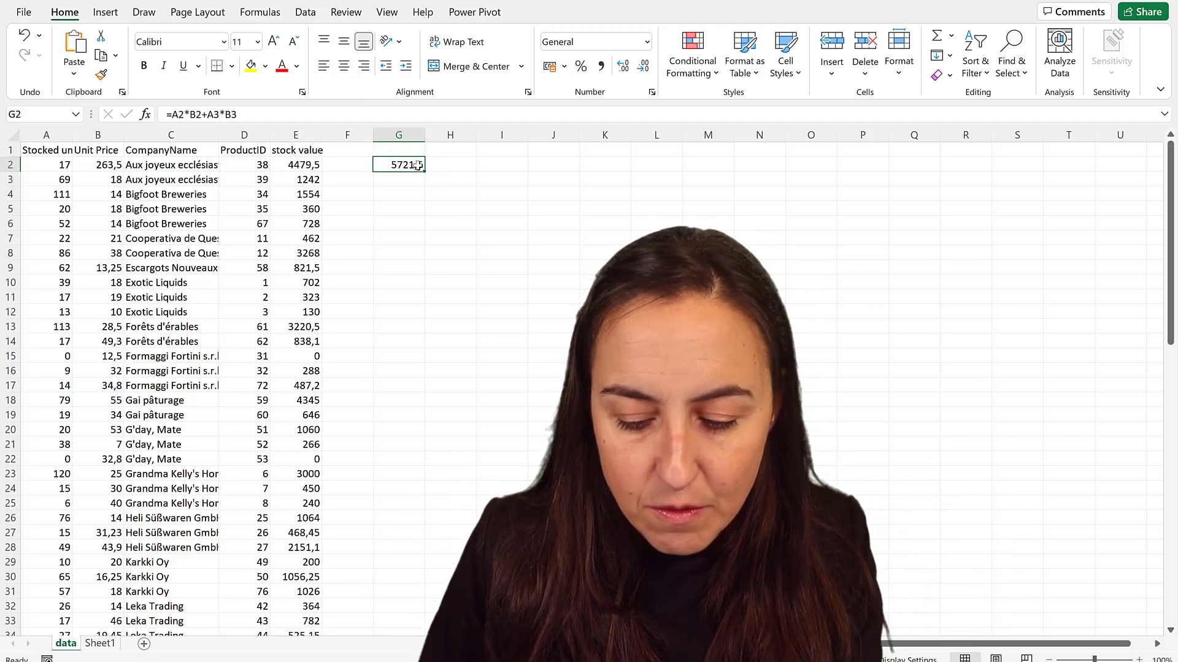
{"action": "key", "text": "Delete"}
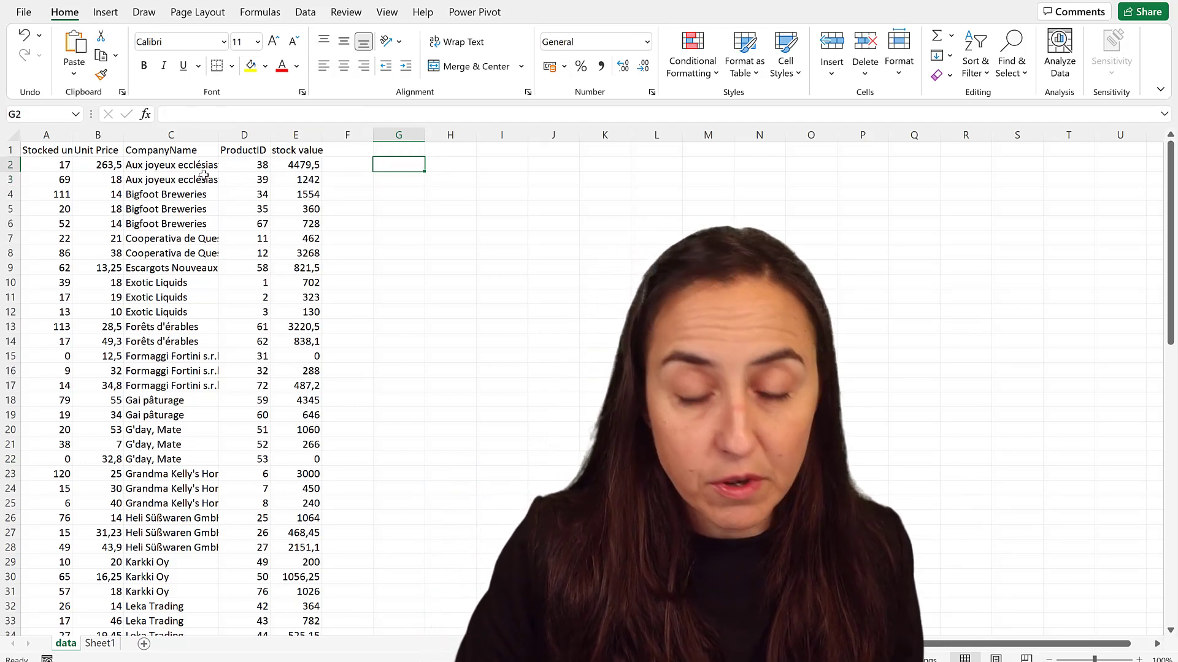
Step: Insert a PivotTable from the product data range on a new sheet
{"action": "left_click", "coordinate": [62, 147]}
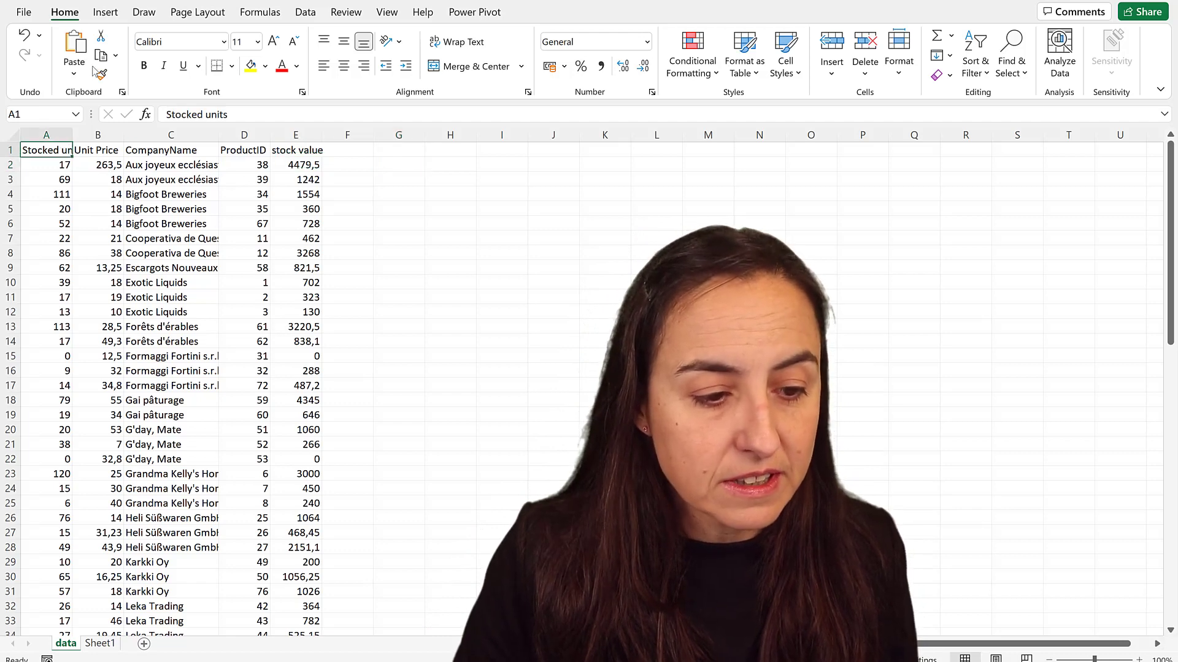
{"action": "left_click", "coordinate": [106, 12]}
{"action": "left_click", "coordinate": [25, 50]}
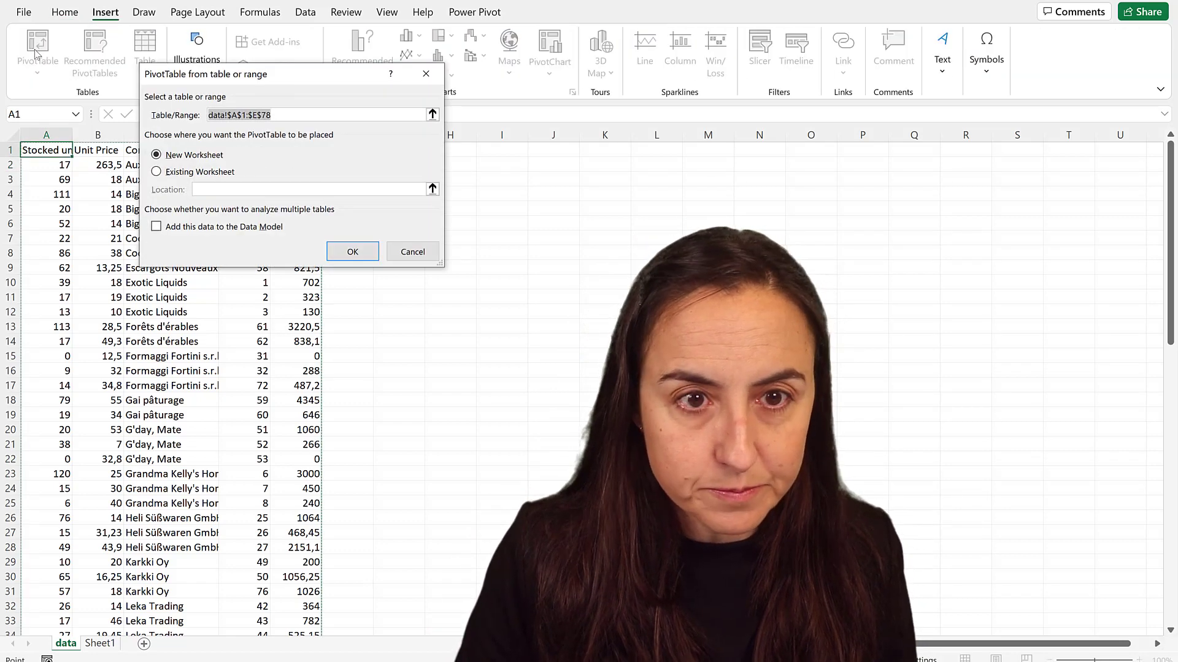
{"action": "left_click", "coordinate": [353, 251]}
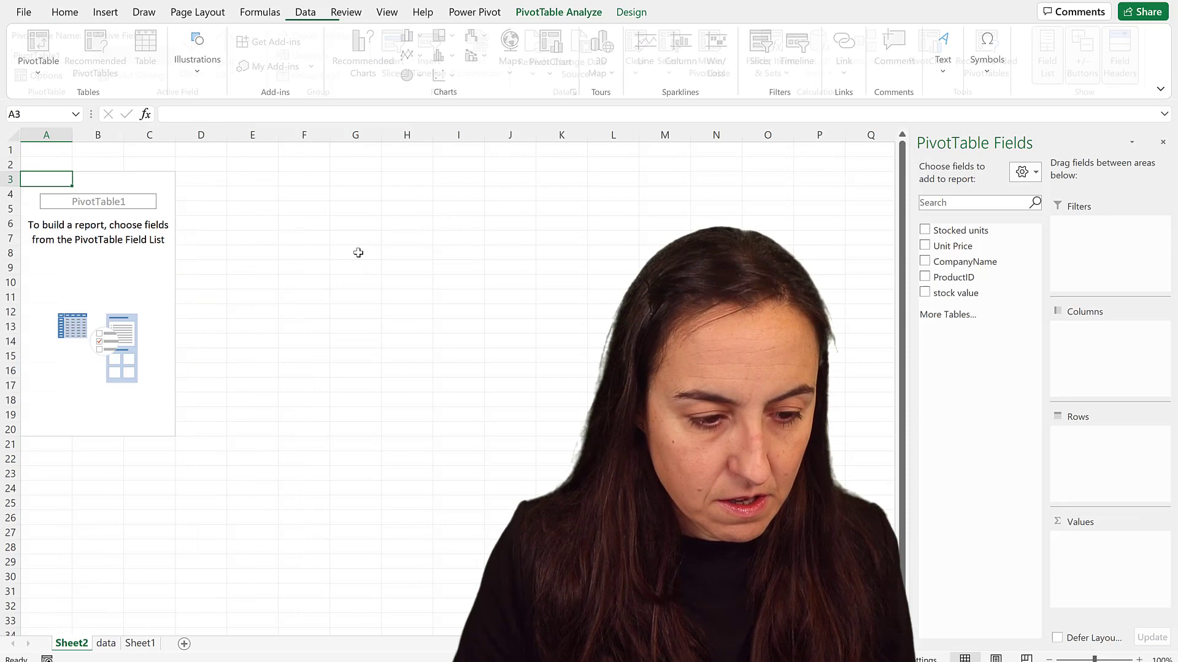
Step: Total stock value per CompanyName and sort the totals from largest to smallest
{"action": "left_click", "coordinate": [925, 263]}
{"action": "left_click", "coordinate": [924, 293]}
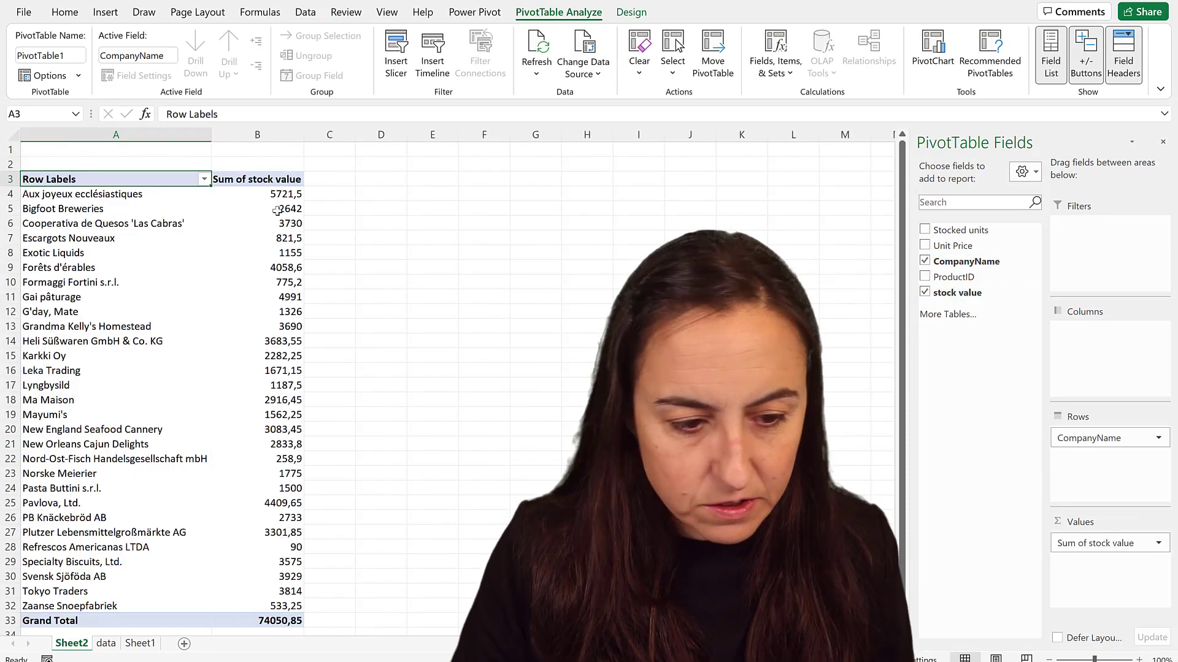
{"action": "left_click", "coordinate": [276, 238]}
{"action": "right_click", "coordinate": [275, 209]}
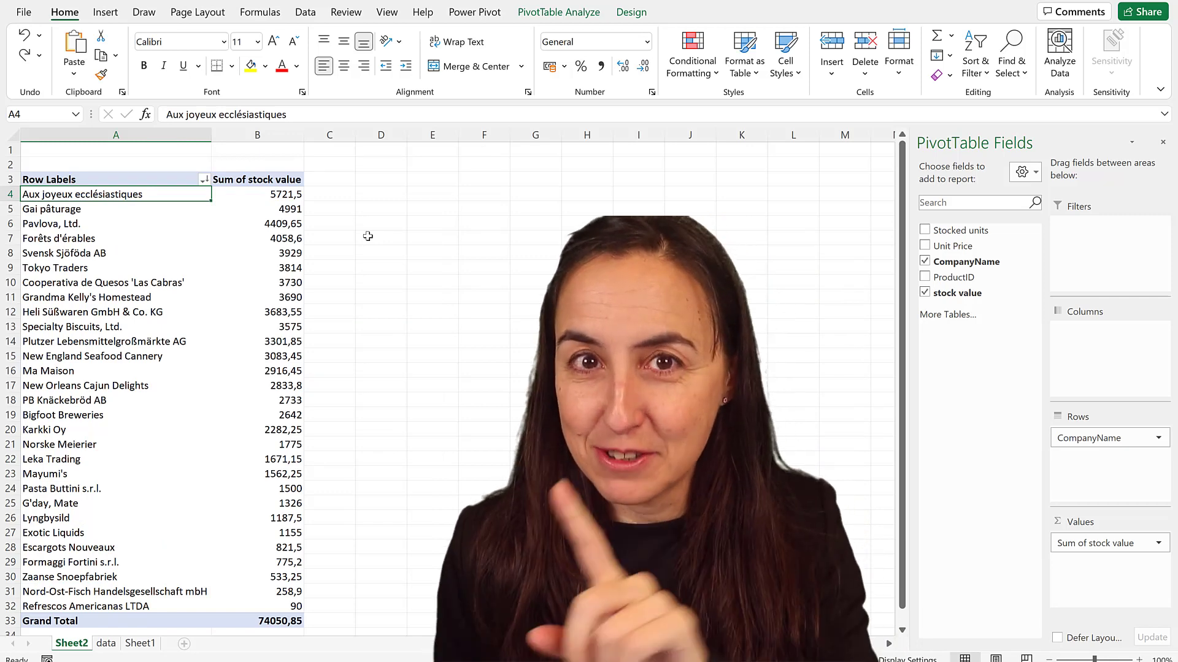
{"action": "left_click", "coordinate": [387, 222]}
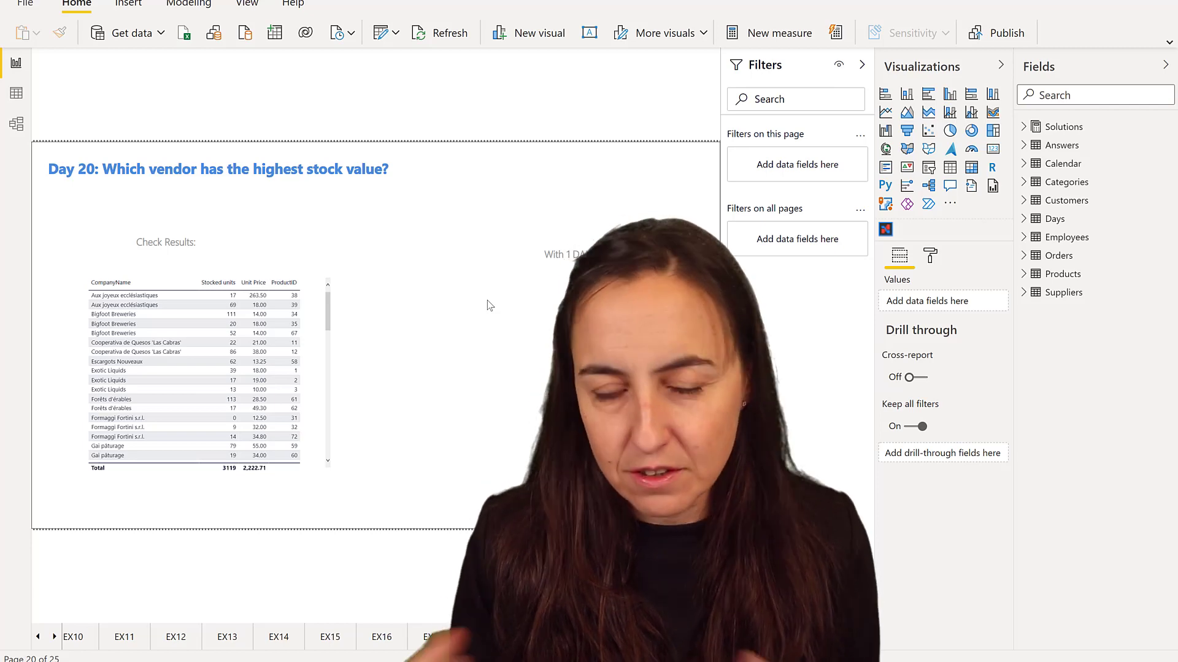
Step: In Data view, start a new calculated table named Table using SUMMARIZE
{"action": "left_click", "coordinate": [16, 93]}
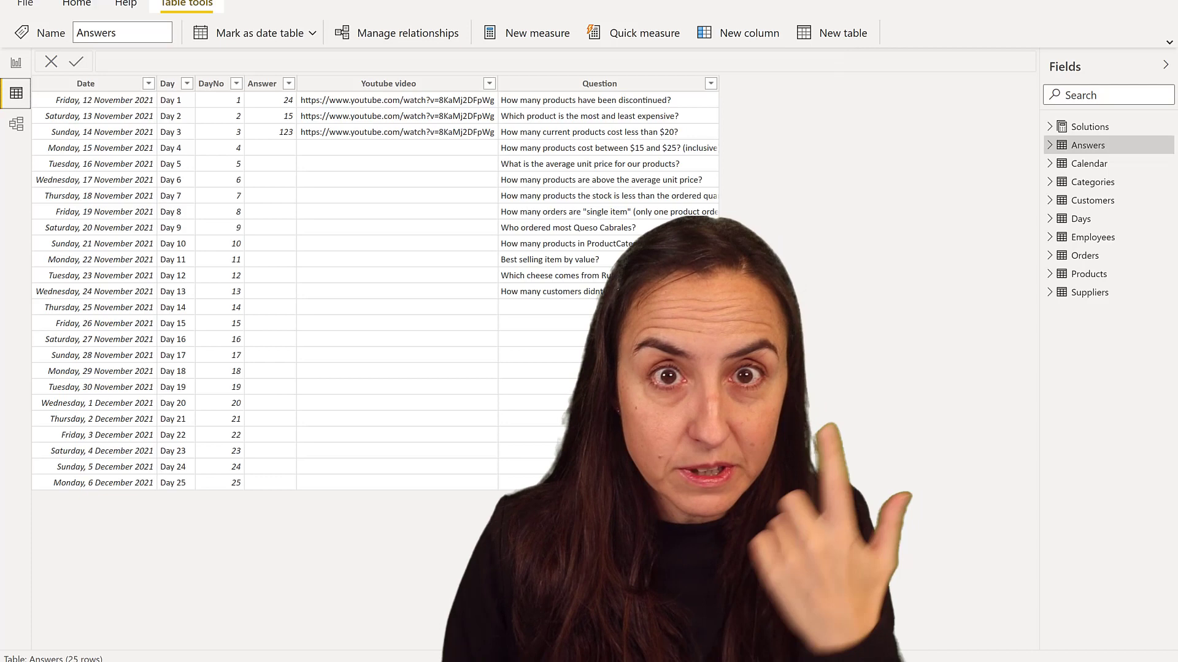
{"action": "left_click", "coordinate": [843, 32]}
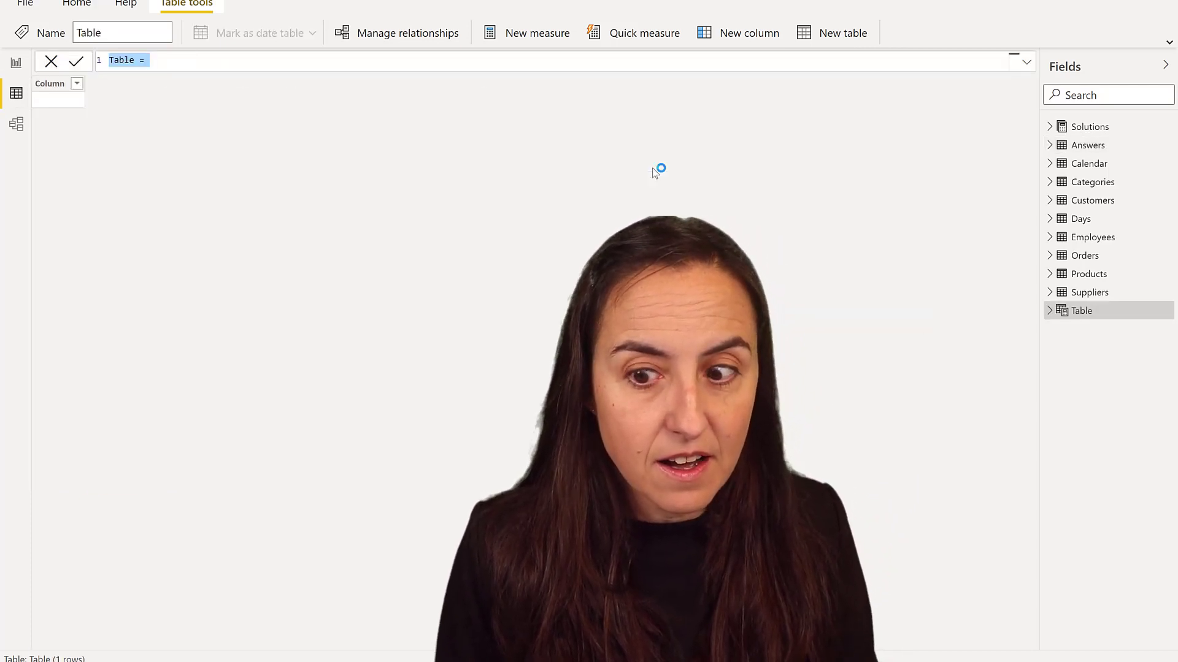
{"action": "key", "text": "End"}
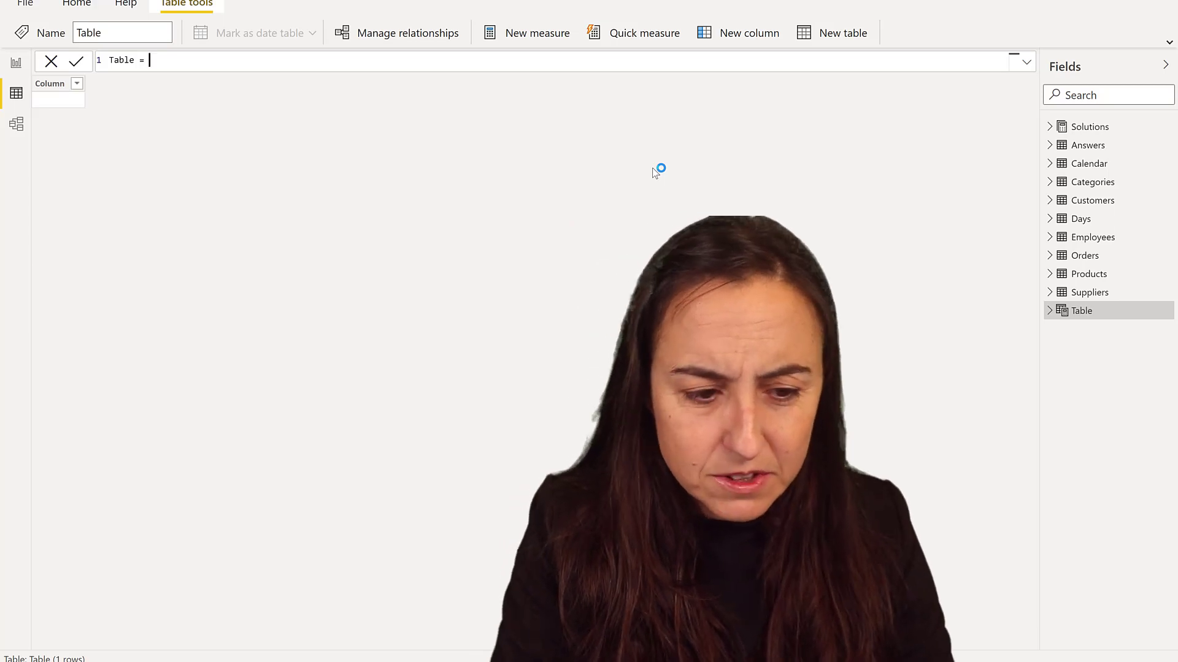
{"action": "key", "text": "shift+Return"}
{"action": "type", "text": "su"}
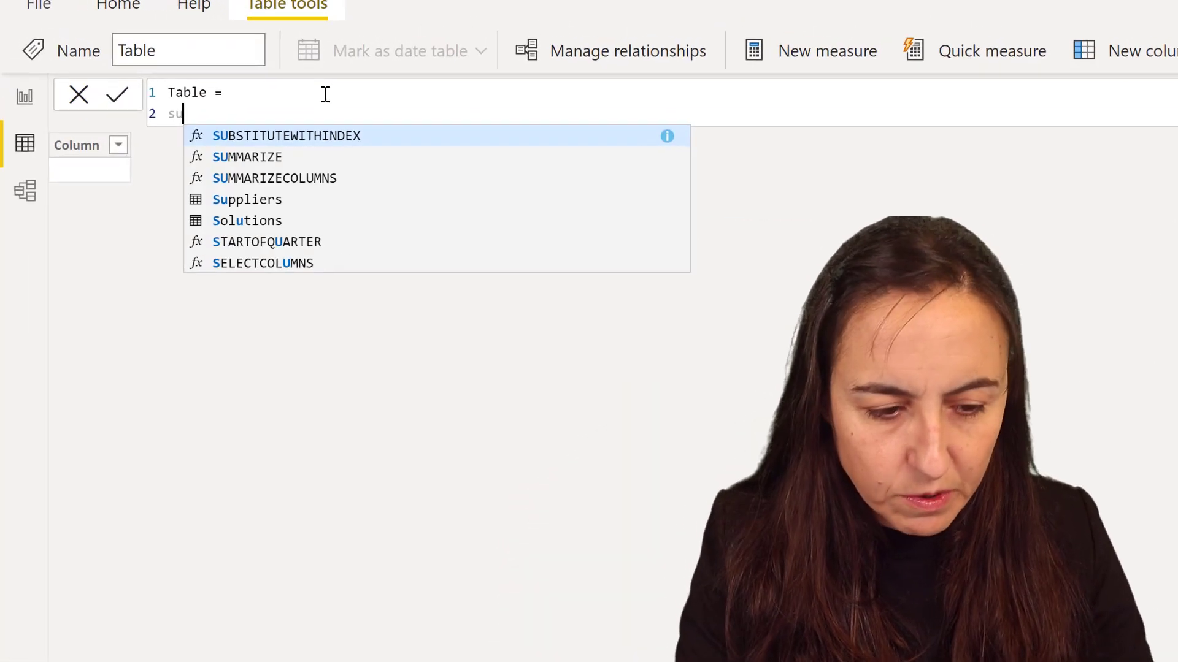
{"action": "type", "text": "mm"}
{"action": "key", "text": "Tab"}
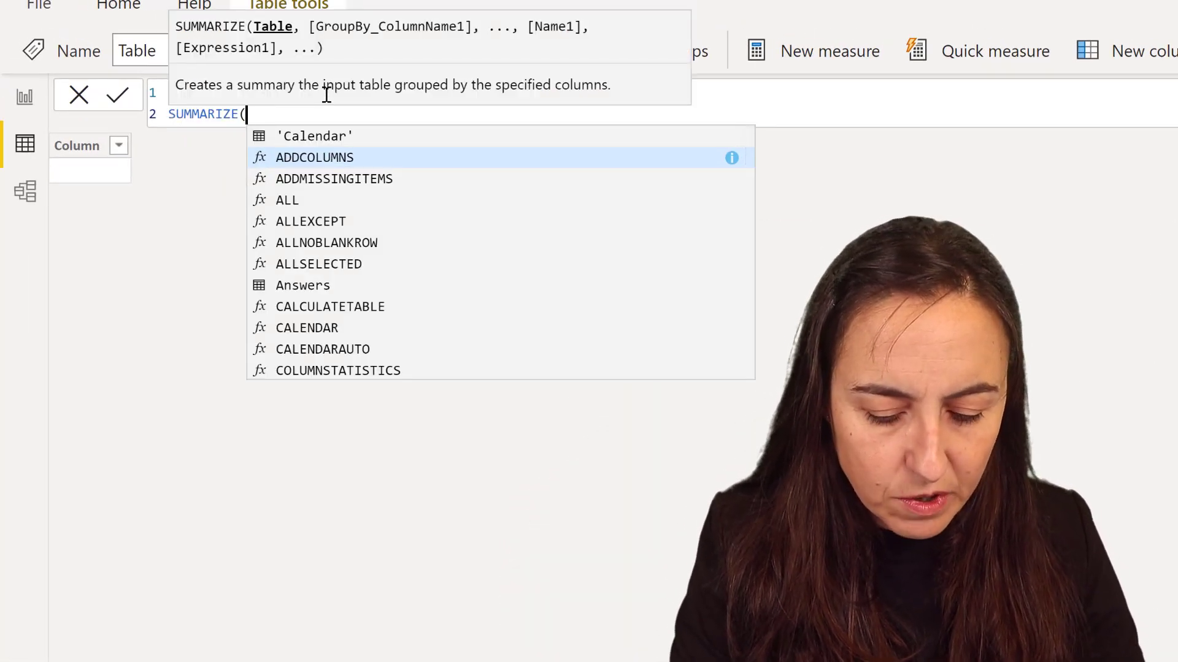
Step: Group Products by Suppliers[CompanyName] with "stock value" = [Unit Price]*[Stocked units] and commit
{"action": "type", "text": "Products"}
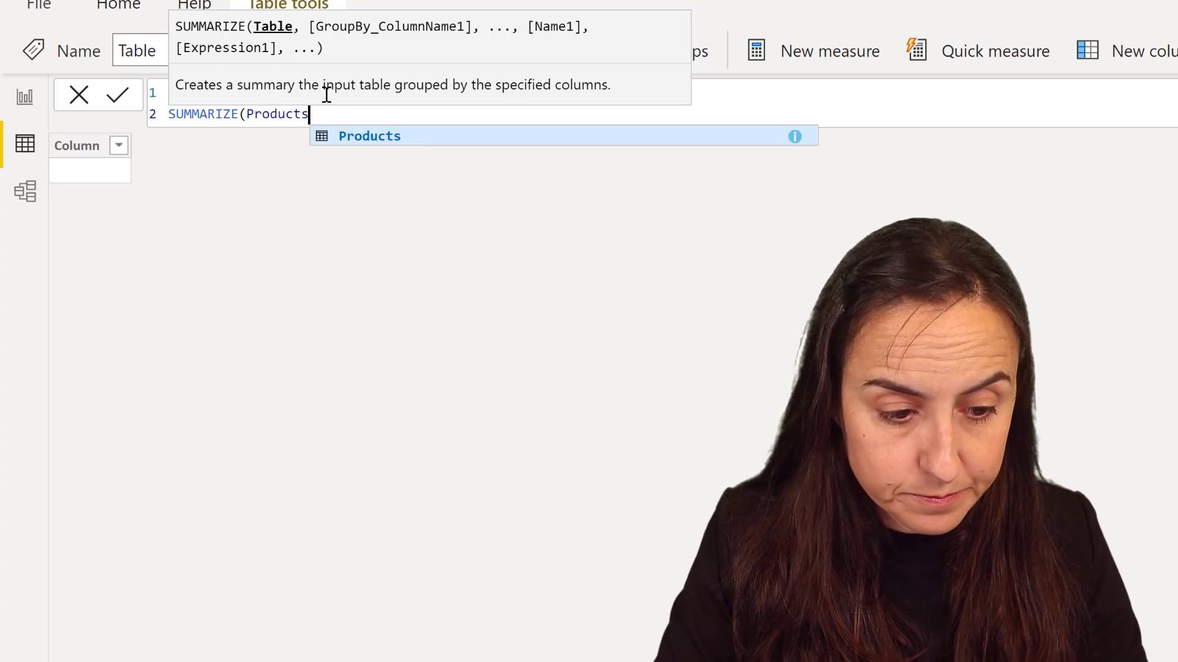
{"action": "type", "text": ", supp"}
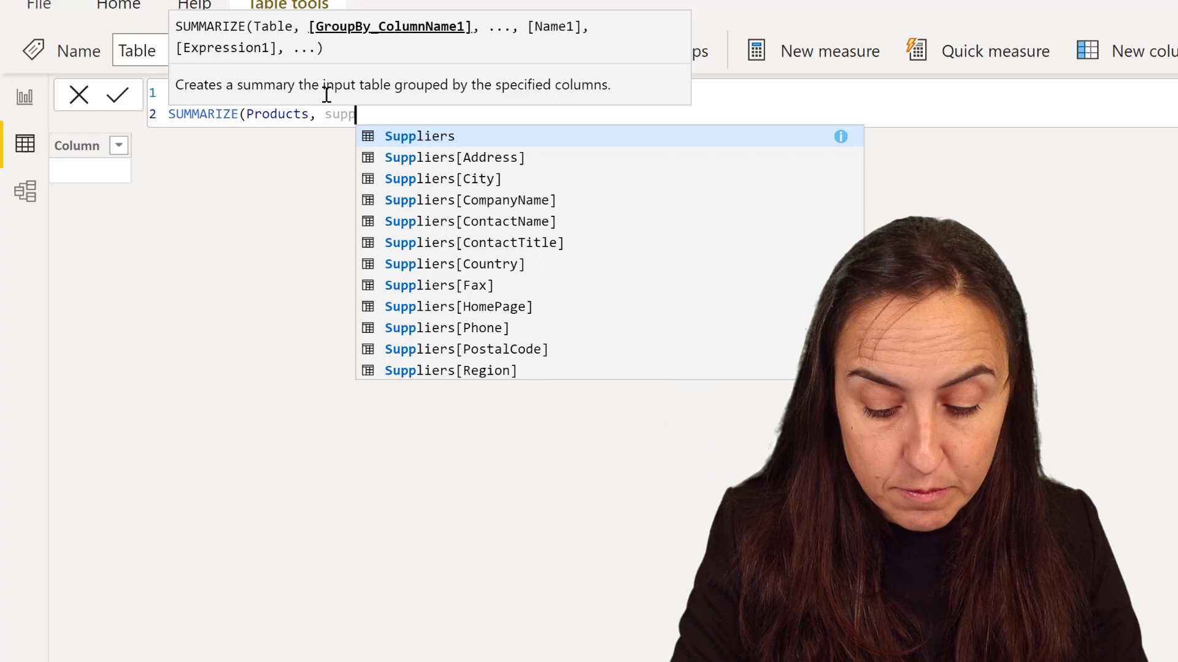
{"action": "key", "text": "Down"}
{"action": "key", "text": "Down"}
{"action": "key", "text": "Down"}
{"action": "key", "text": "Tab"}
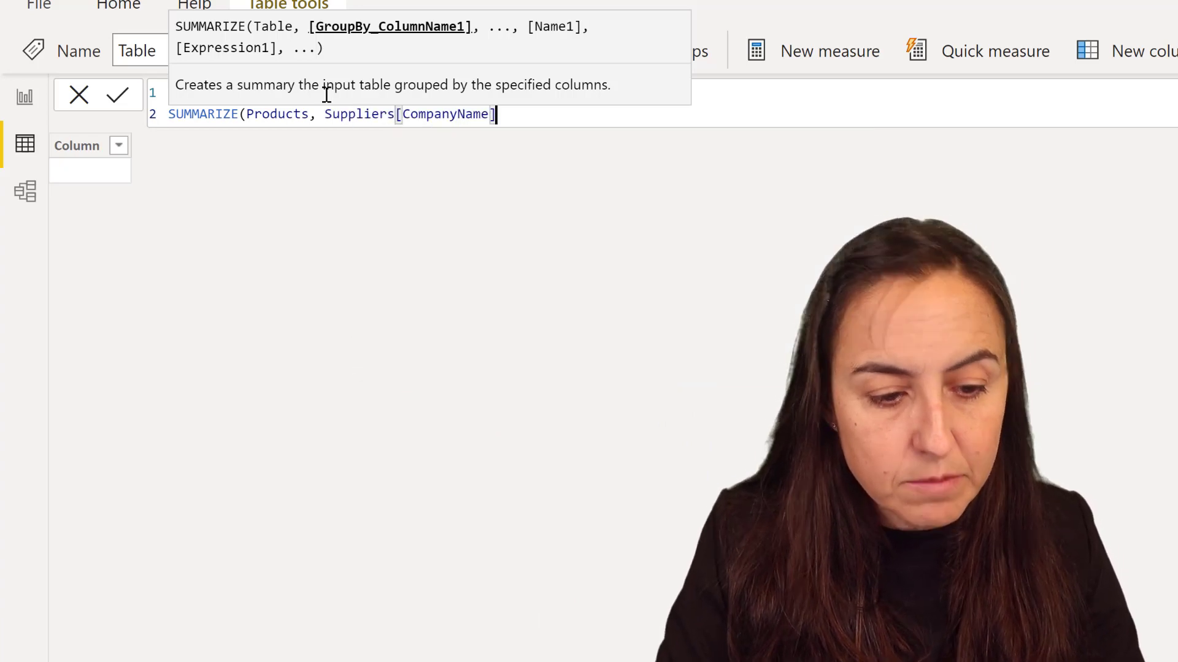
{"action": "type", "text": ", \"stock value\","}
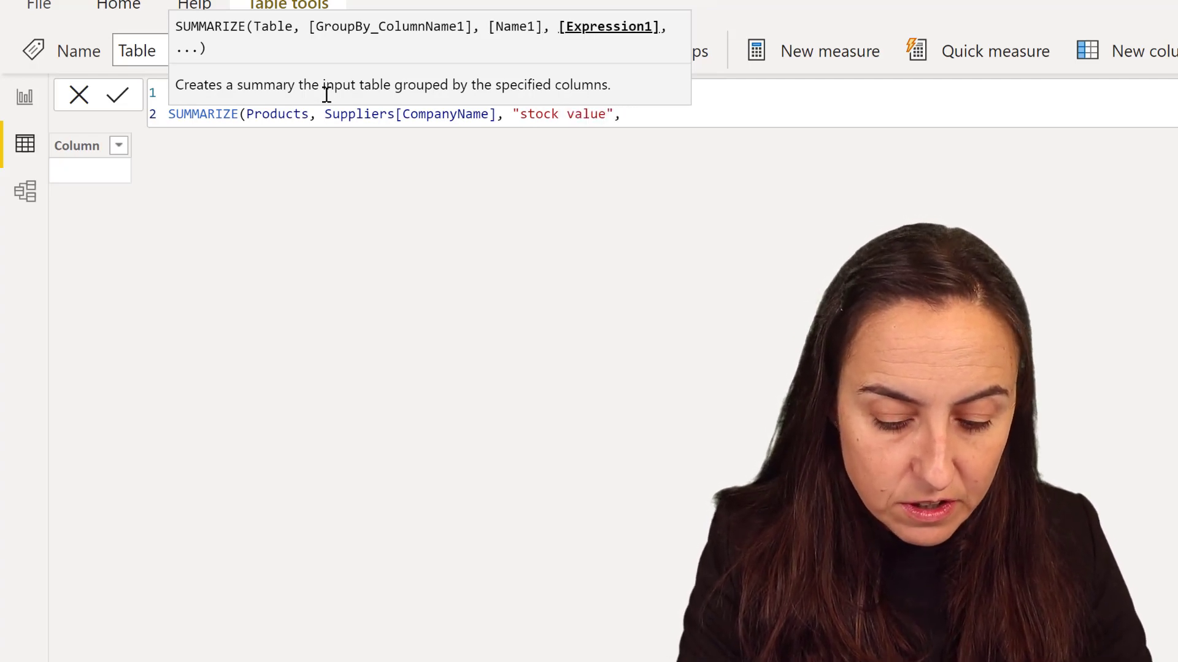
{"action": "type", "text": "[und"}
{"action": "key", "text": "BackSpace"}
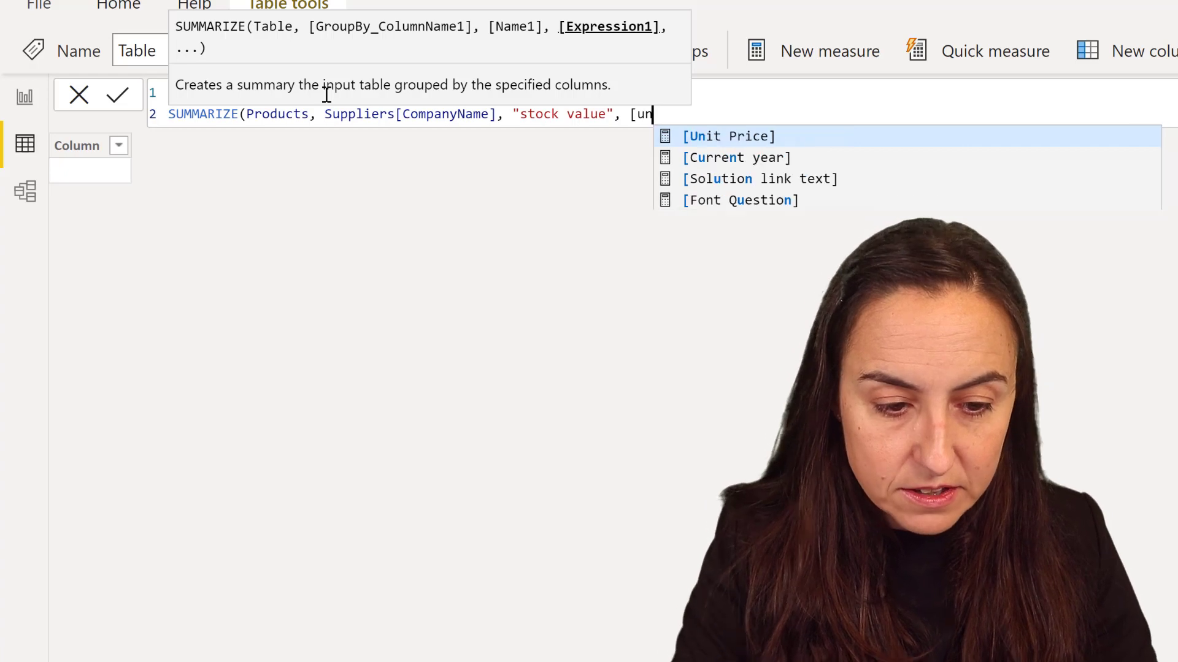
{"action": "key", "text": "Tab"}
{"action": "type", "text": "*[sto"}
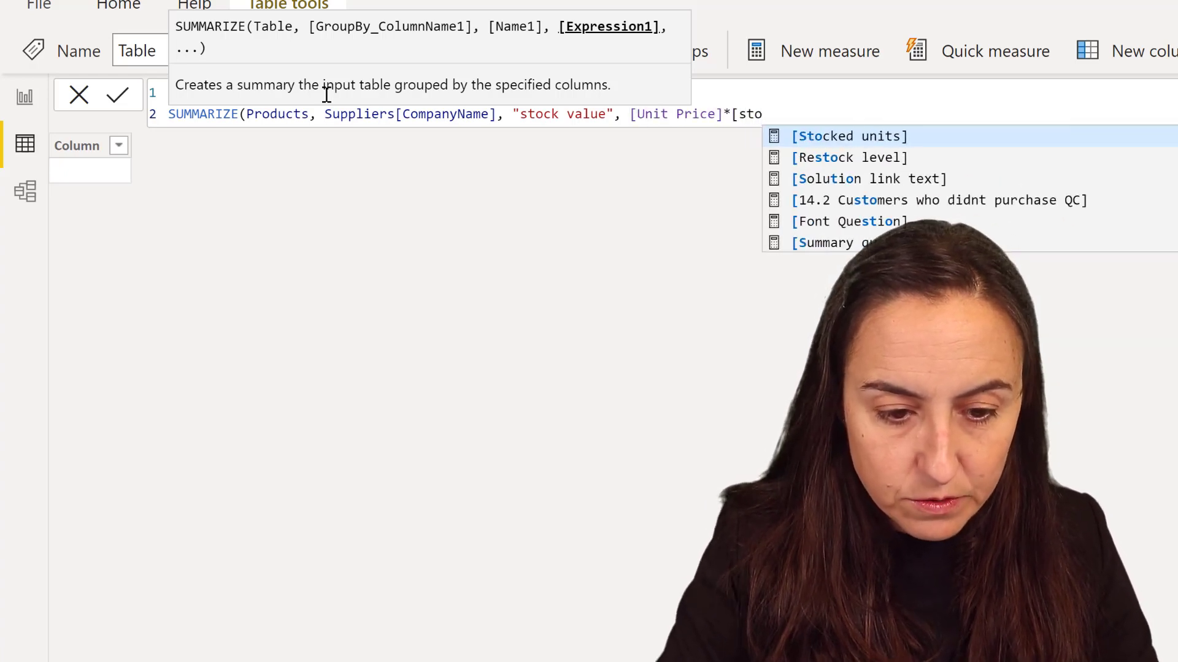
{"action": "key", "text": "Tab"}
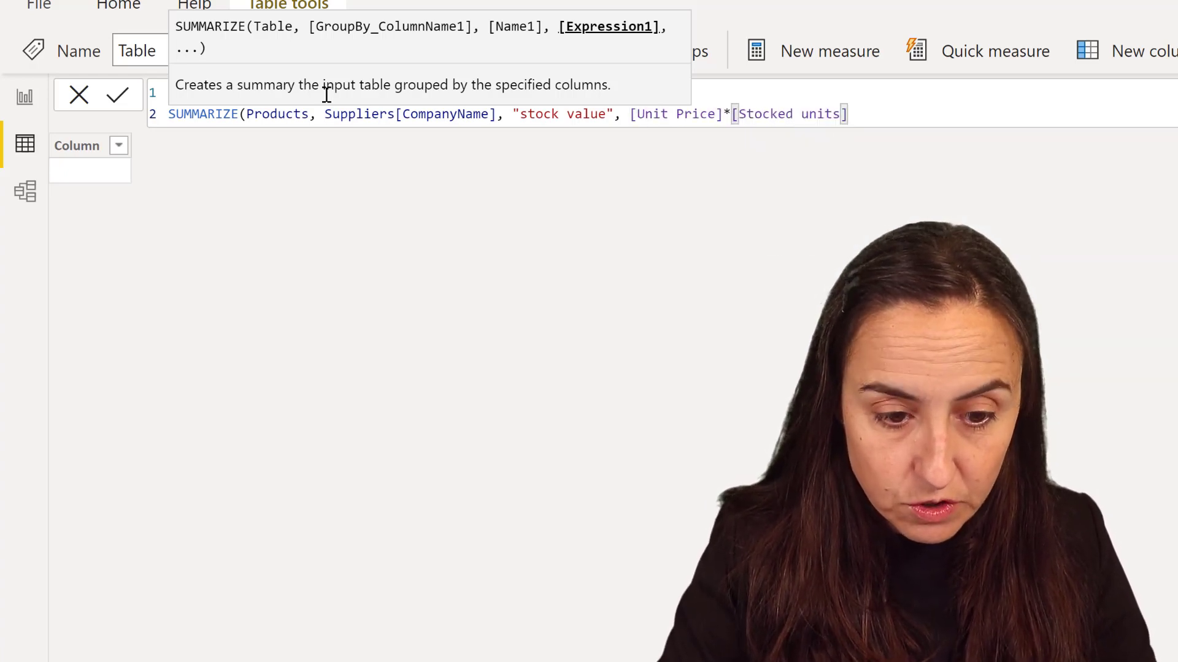
{"action": "type", "text": ")"}
{"action": "key", "text": "Return"}
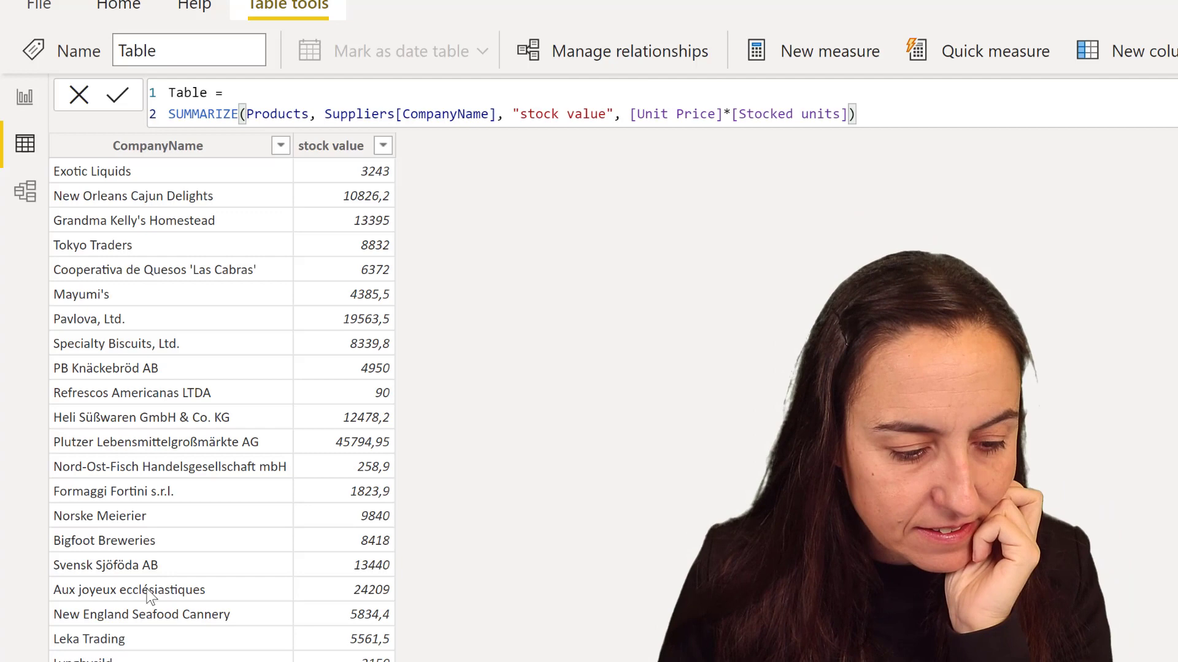
Step: Wrap the stock value expression in SUMX(Products, [Unit Price]*[Stocked units]) so totals sum correctly
{"action": "left_click", "coordinate": [142, 588]}
{"action": "left_click", "coordinate": [370, 589]}
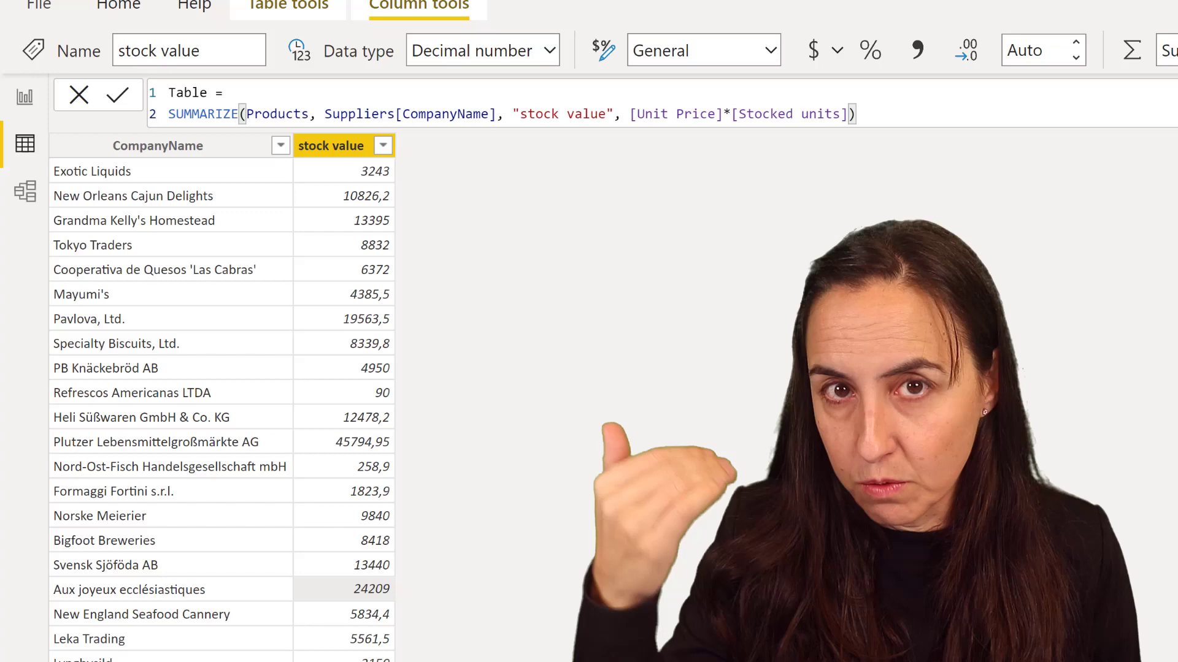
{"action": "left_click", "coordinate": [631, 114]}
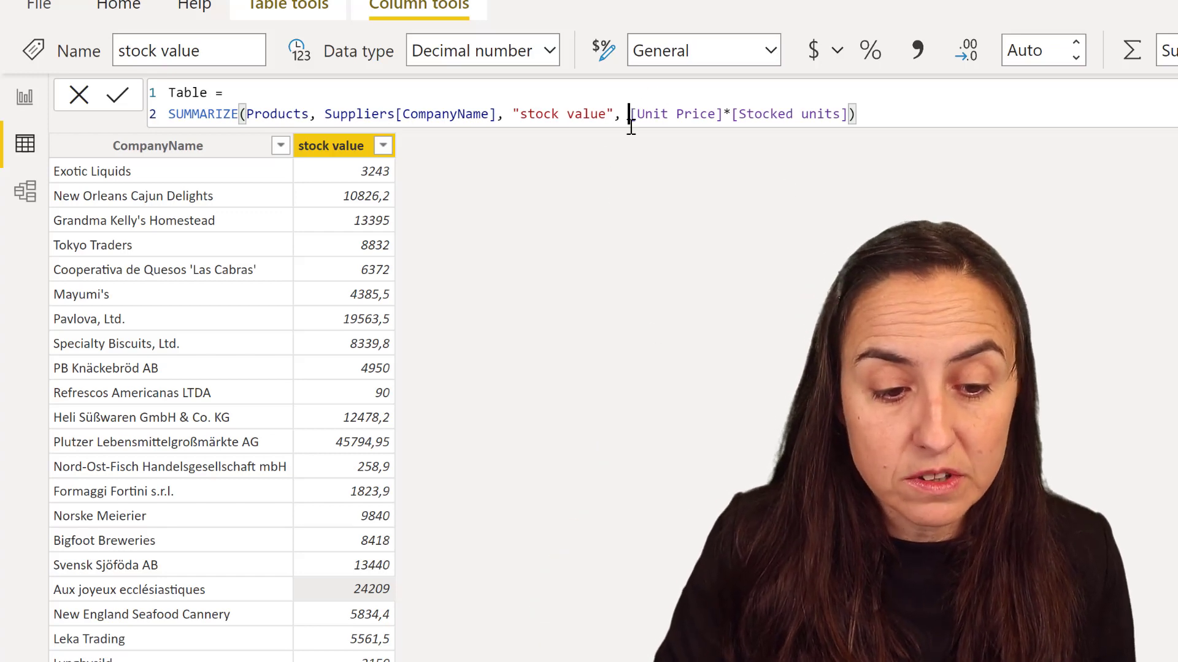
{"action": "type", "text": "SUMX"}
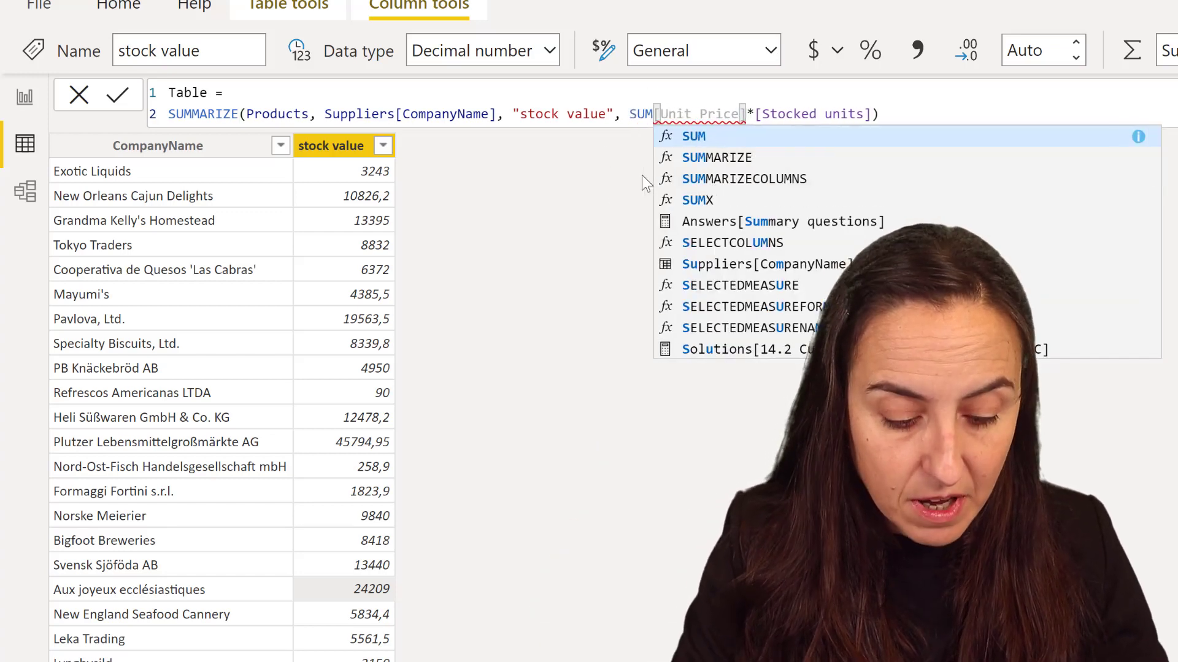
{"action": "type", "text": "(pro"}
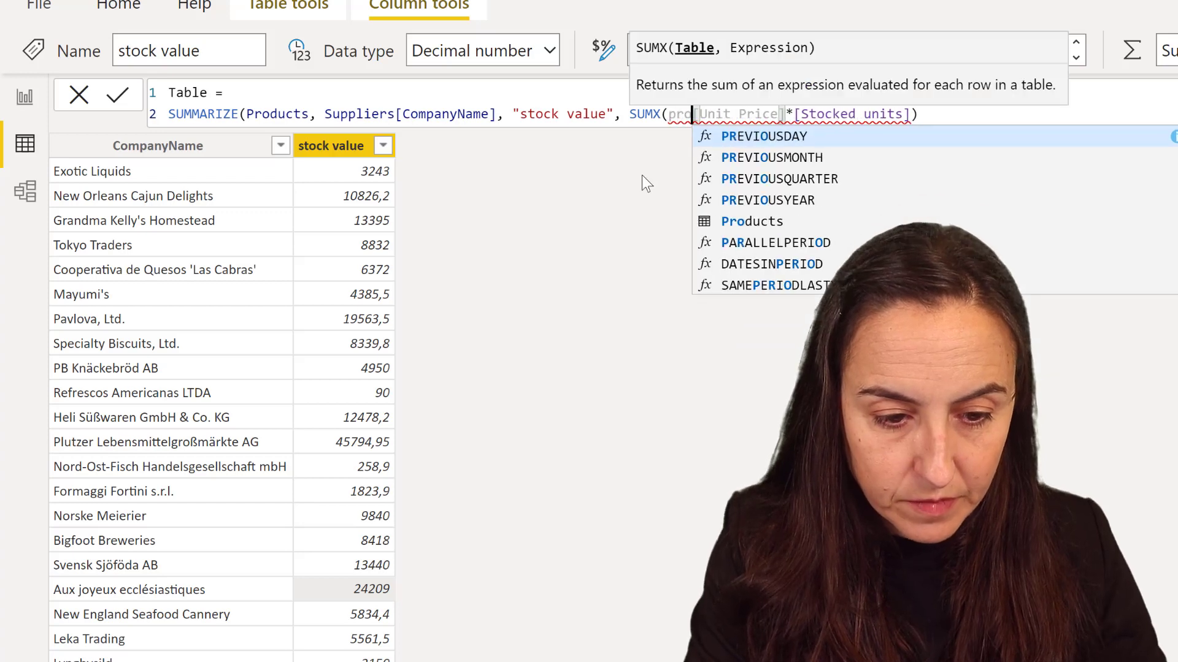
{"action": "type", "text": "ducts,"}
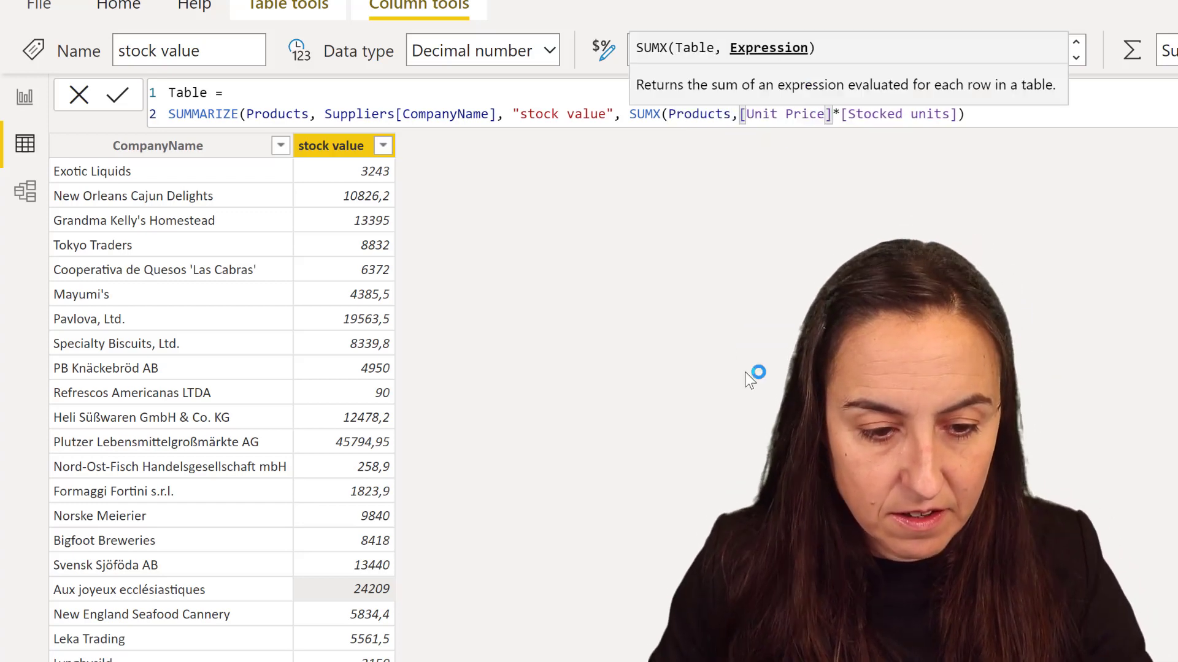
{"action": "key", "text": "End"}
{"action": "type", "text": ")"}
{"action": "key", "text": "Return"}
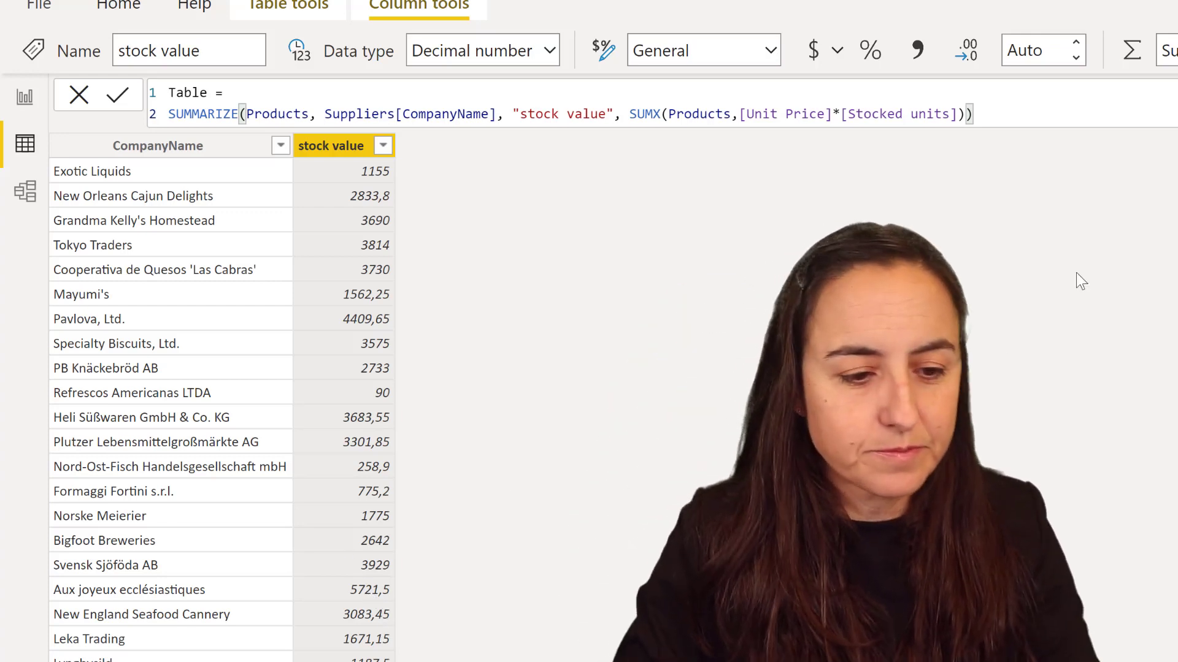
Step: Begin wrapping the SUMMARIZE expression in TOPN(1, …) on a new line
{"action": "left_click", "coordinate": [246, 92]}
{"action": "key", "text": "Return"}
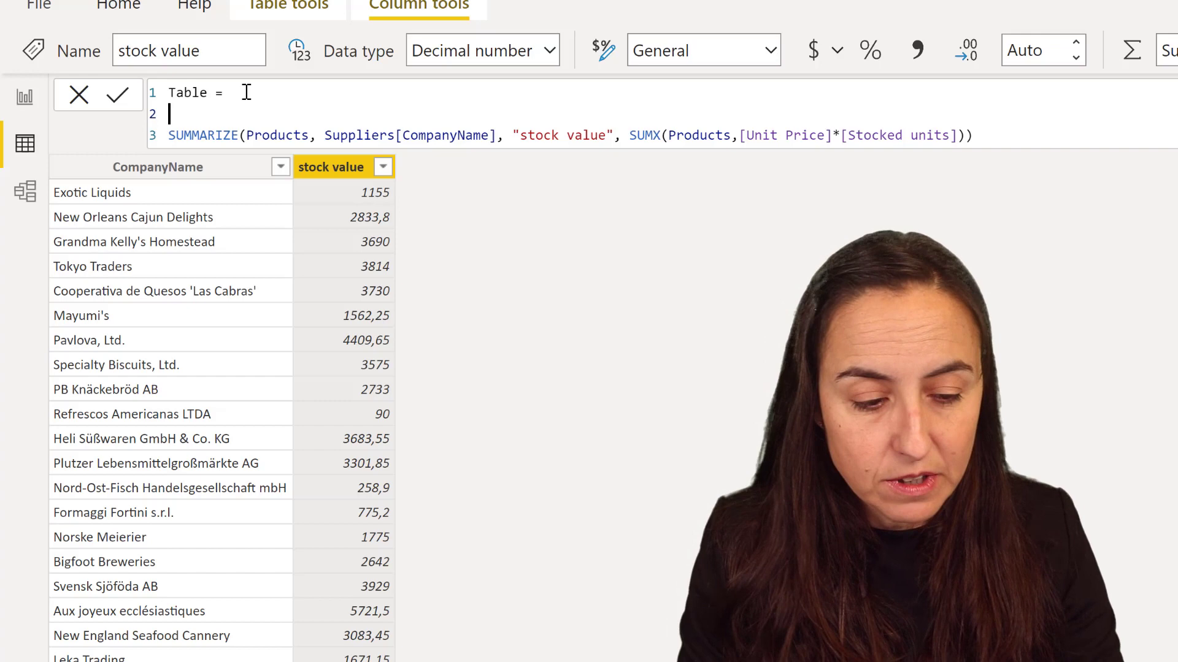
{"action": "type", "text": "Top"}
{"action": "key", "text": "Tab"}
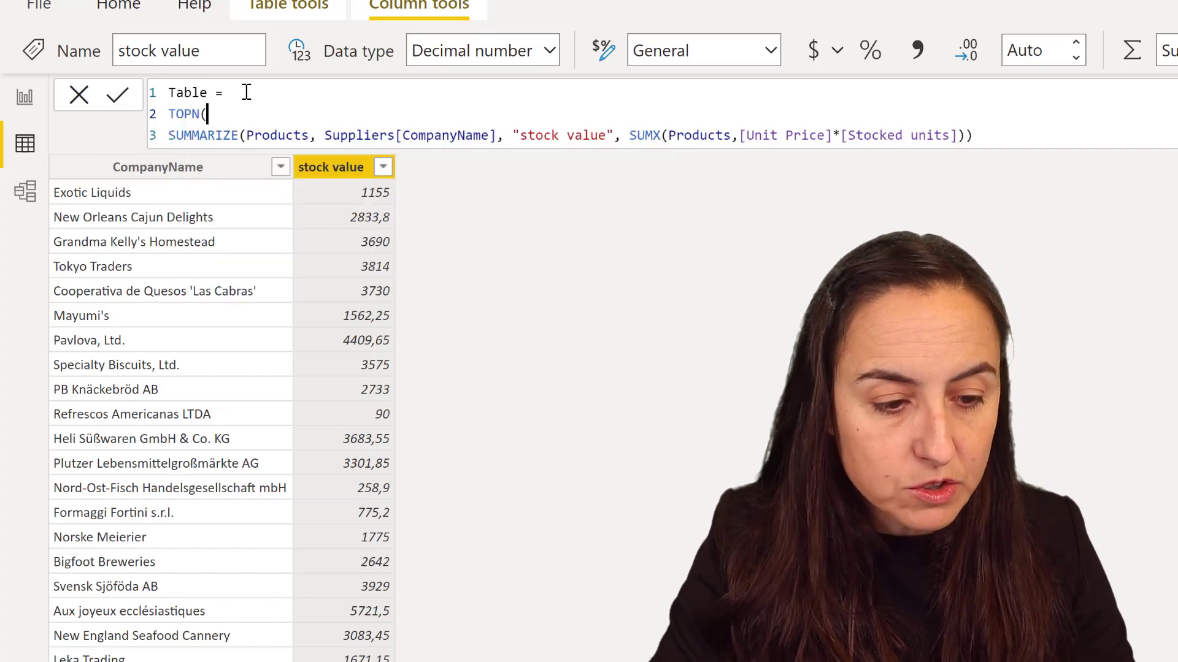
{"action": "type", "text": "(1,"}
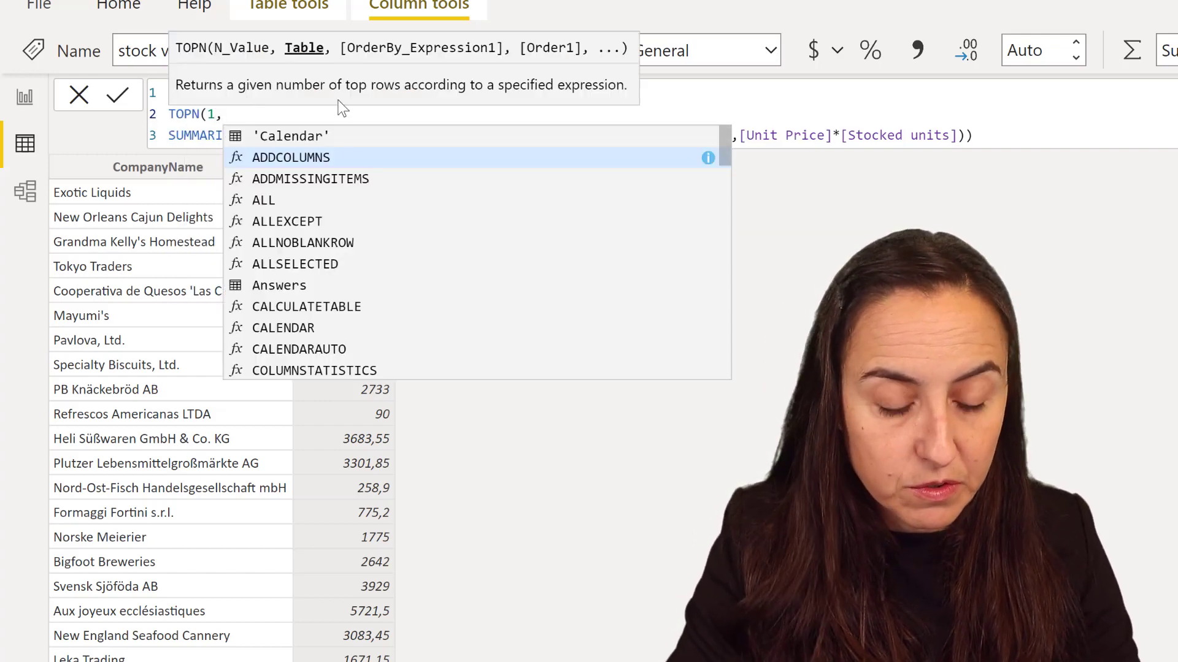
Step: Finish TOPN with [stock value] sorted DESC, leaving only Aux joyeux ecclésiastiques at 5721,5
{"action": "left_click", "coordinate": [998, 138]}
{"action": "type", "text": ","}
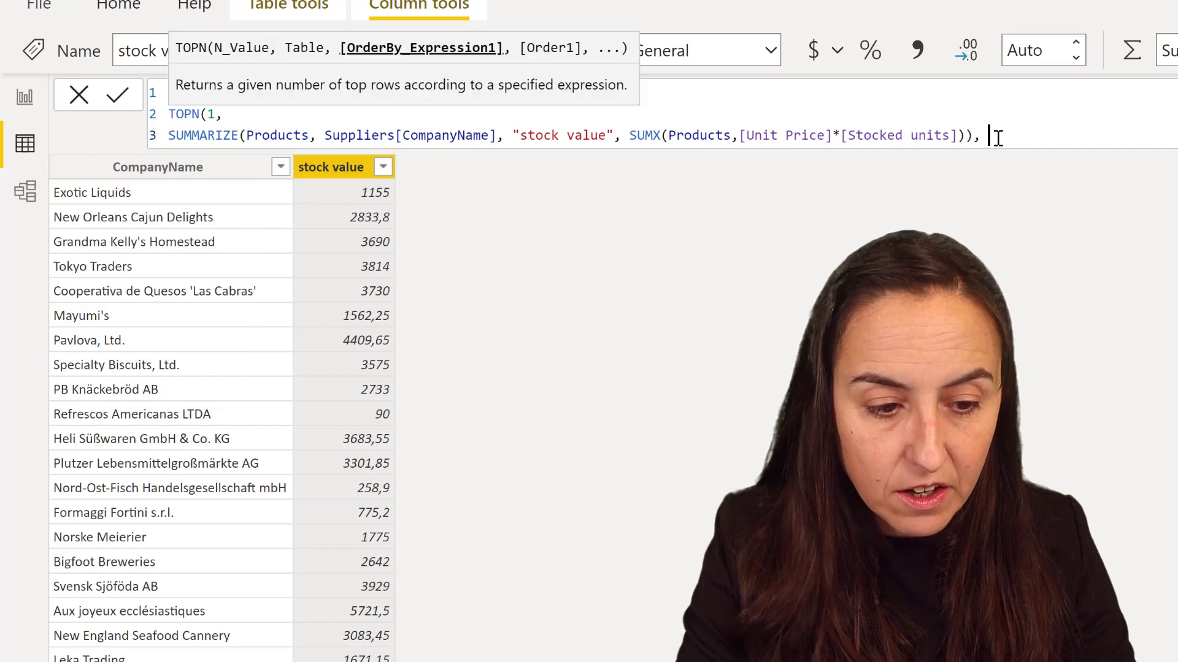
{"action": "type", "text": " [t"}
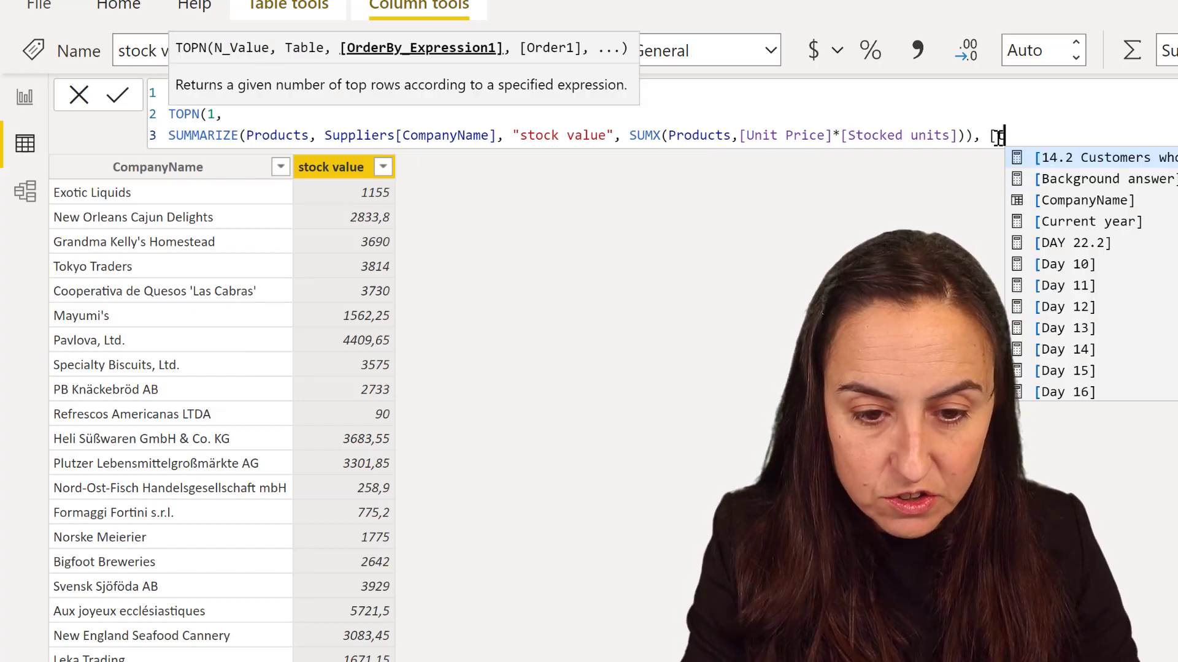
{"action": "key", "text": "Down"}
{"action": "key", "text": "Down"}
{"action": "key", "text": "Down"}
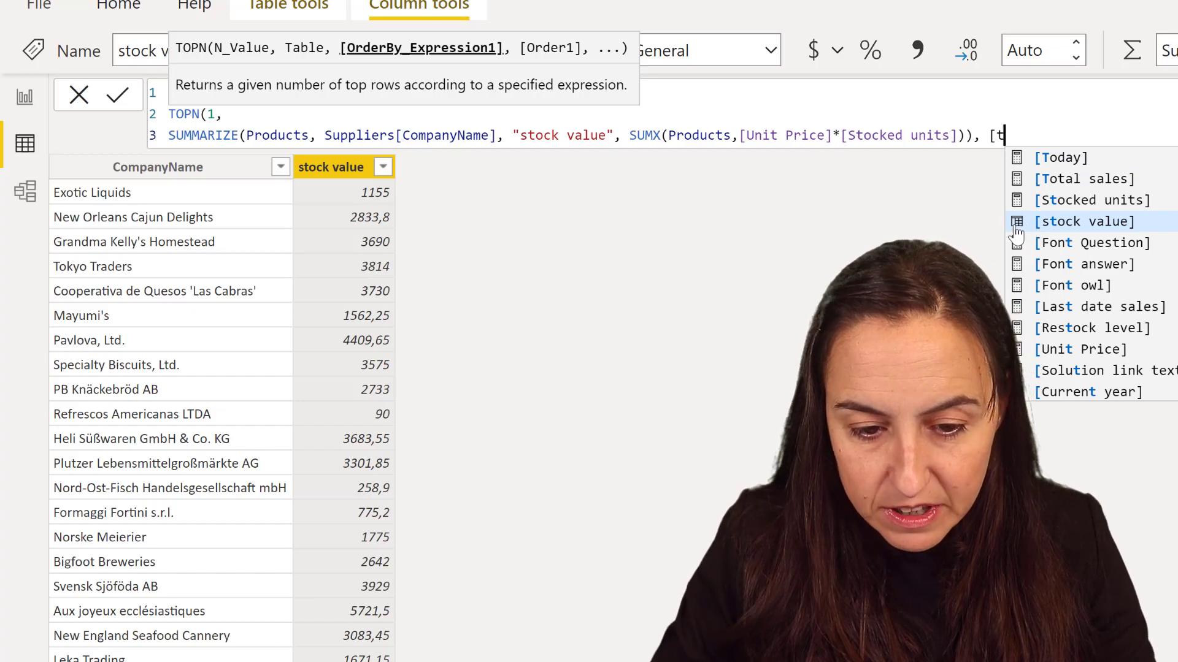
{"action": "left_click", "coordinate": [1120, 230]}
{"action": "type", "text": ", "}
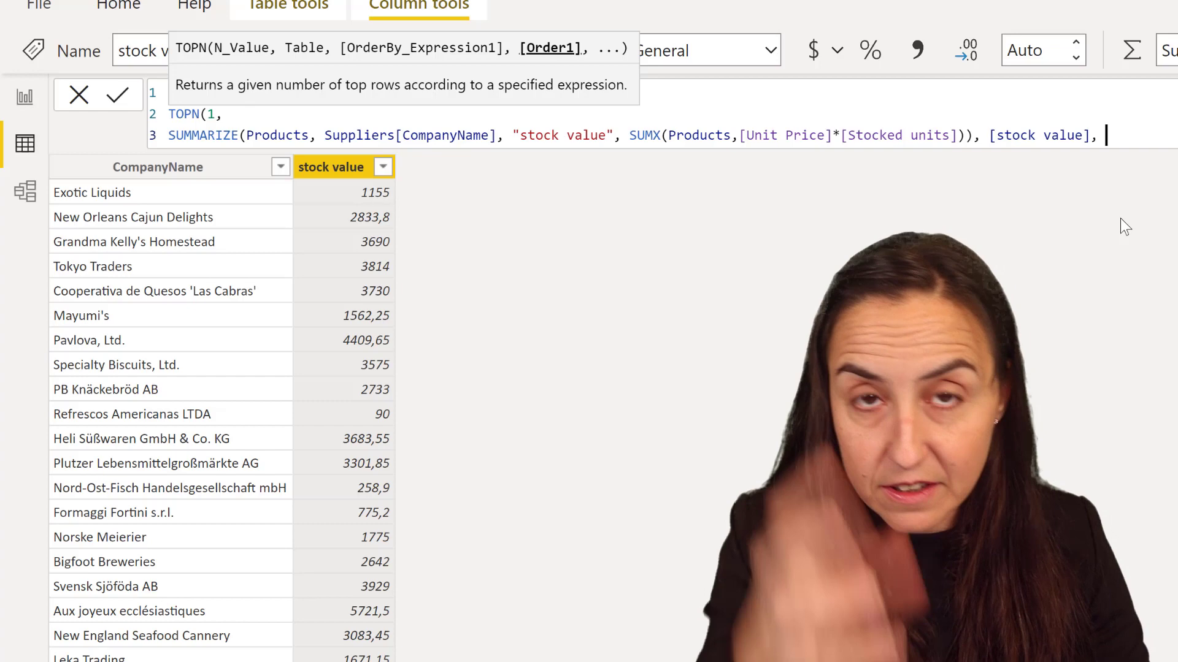
{"action": "type", "text": "des"}
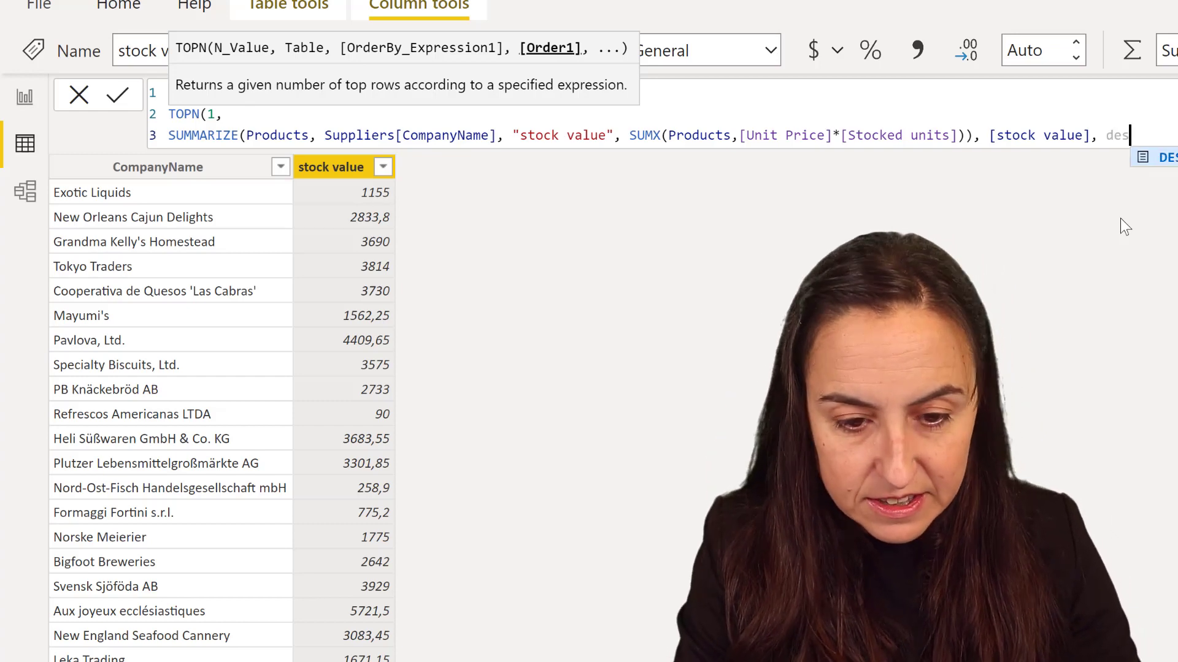
{"action": "key", "text": "Tab"}
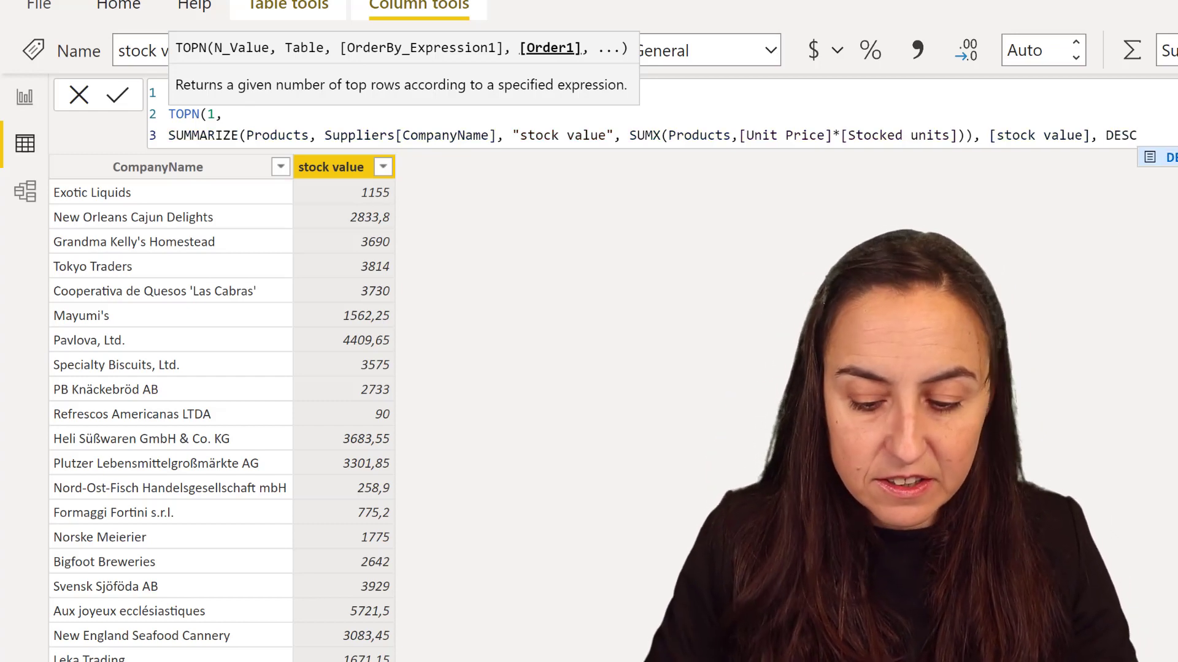
{"action": "type", "text": ")"}
{"action": "key", "text": "Return"}
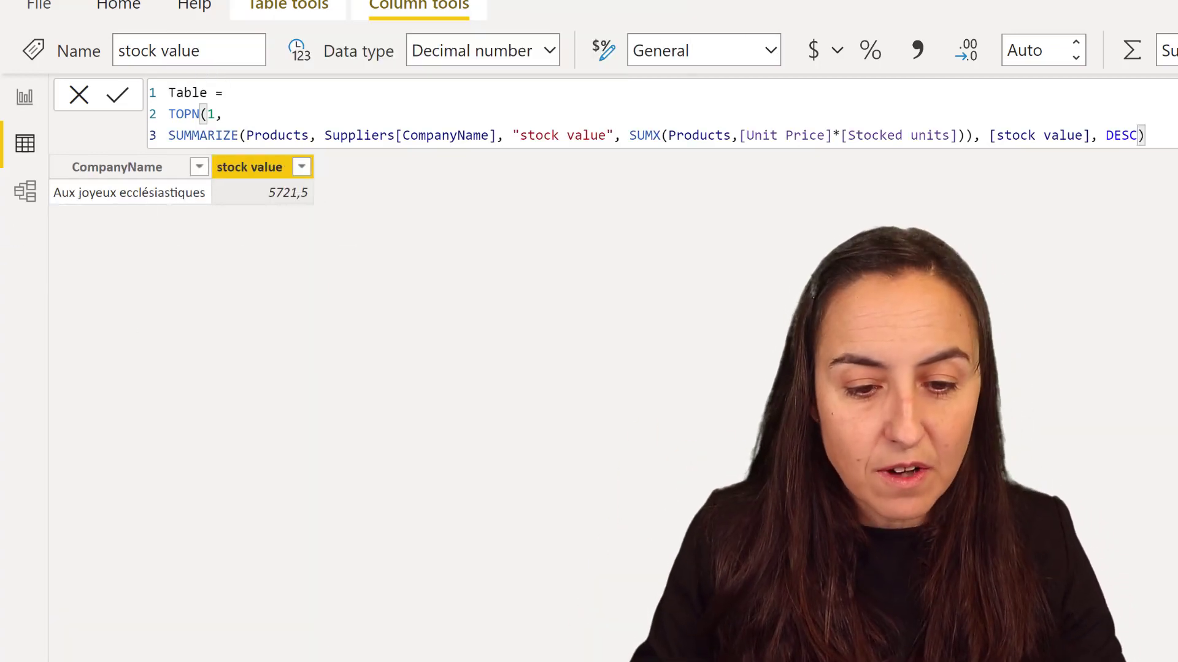
Step: Copy the TOPN expression from the formula bar and go to Report view
{"action": "triple_click", "coordinate": [263, 135]}
{"action": "left_click_drag", "start_coordinate": [263, 135], "coordinate": [93, 115]}
{"action": "key", "text": "ctrl+c"}
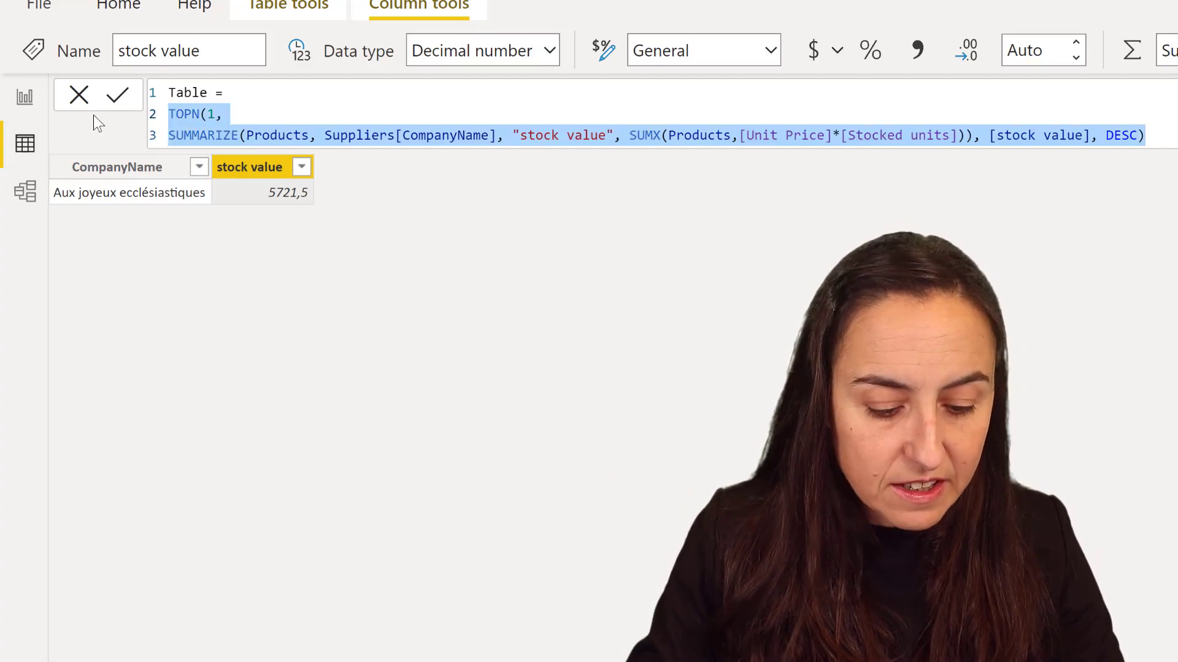
{"action": "left_click", "coordinate": [3, 194]}
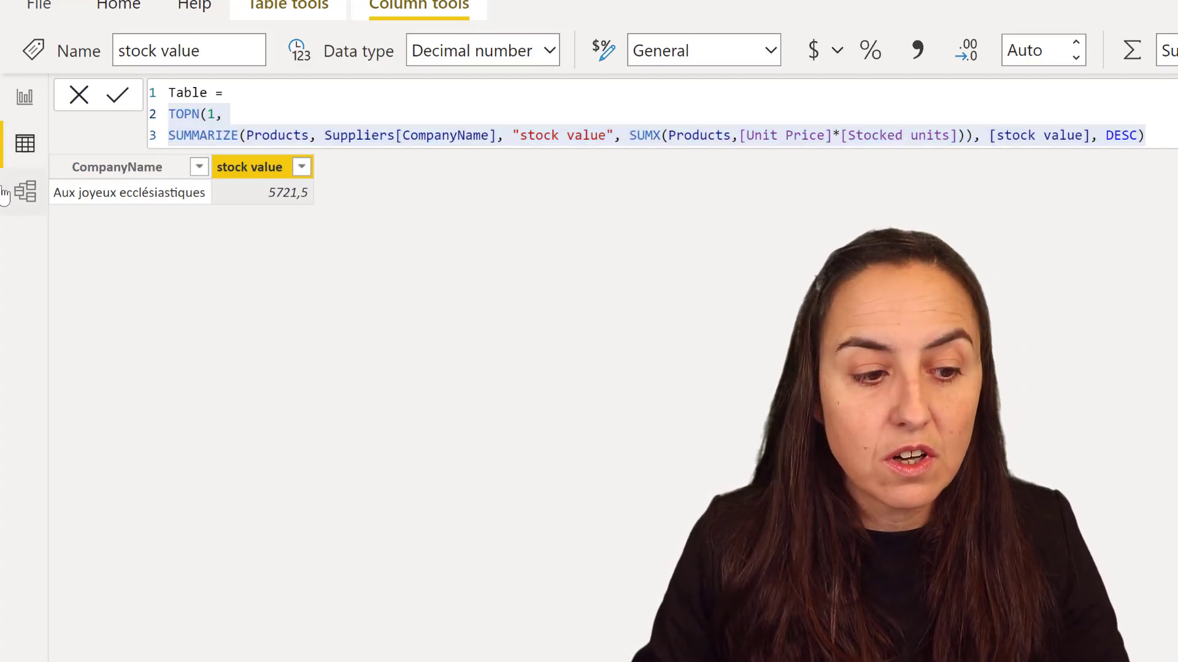
{"action": "left_click", "coordinate": [21, 111]}
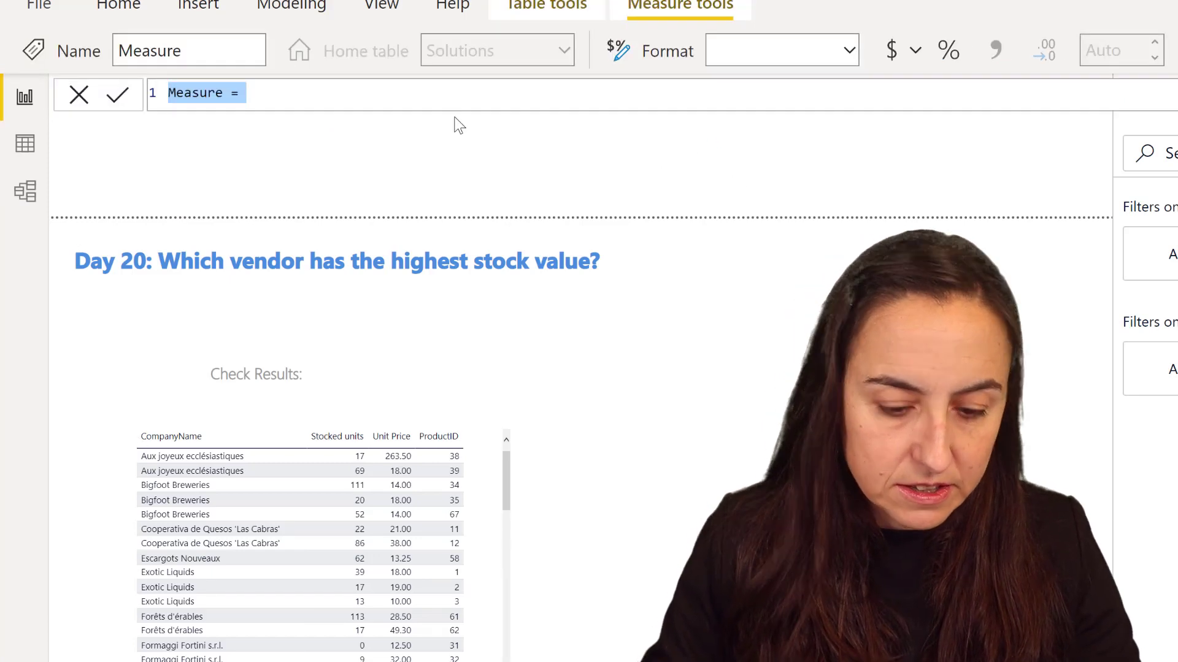
Step: Start a Day 20 measure as CALCULATE(SELECTEDVALUE(Suppliers[CompanyName]), …)
{"action": "type", "text": "Day 20"}
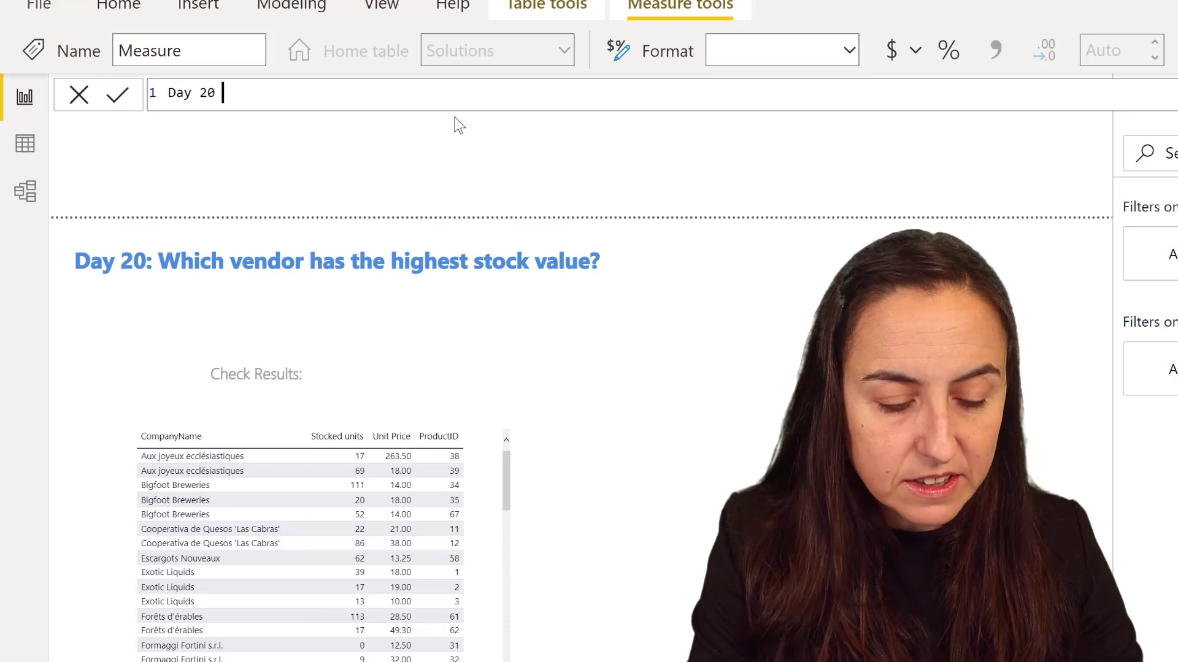
{"action": "type", "text": " ="}
{"action": "key", "text": "shift+Return"}
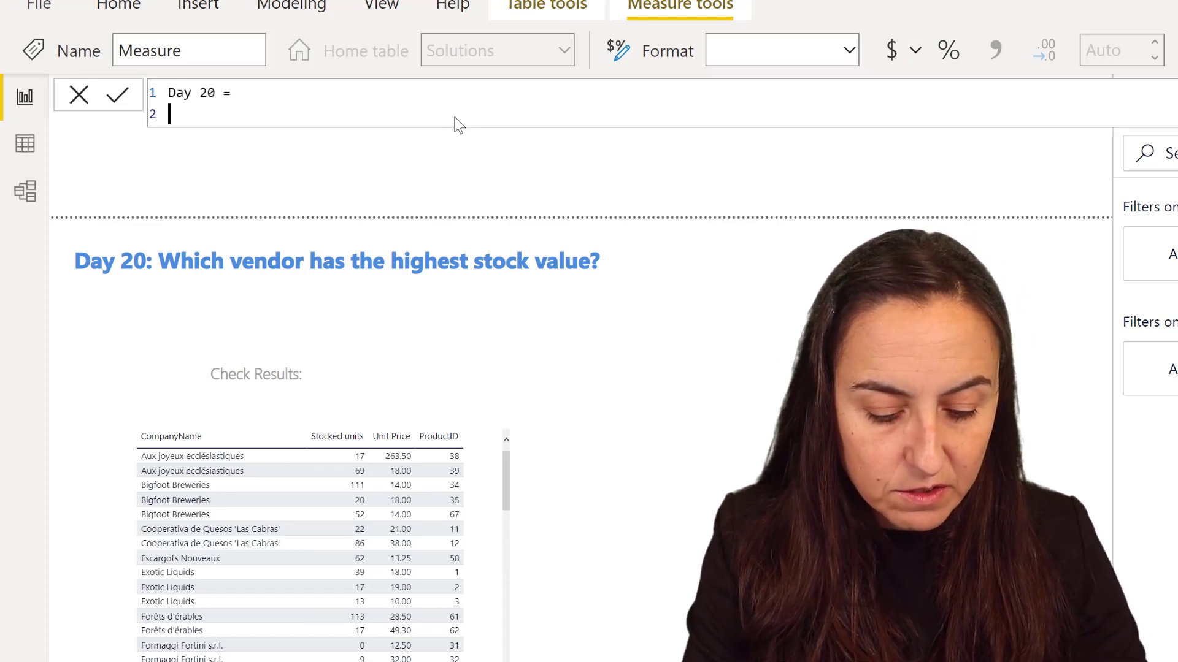
{"action": "type", "text": "CALCULATE("}
{"action": "key", "text": "shift+Return"}
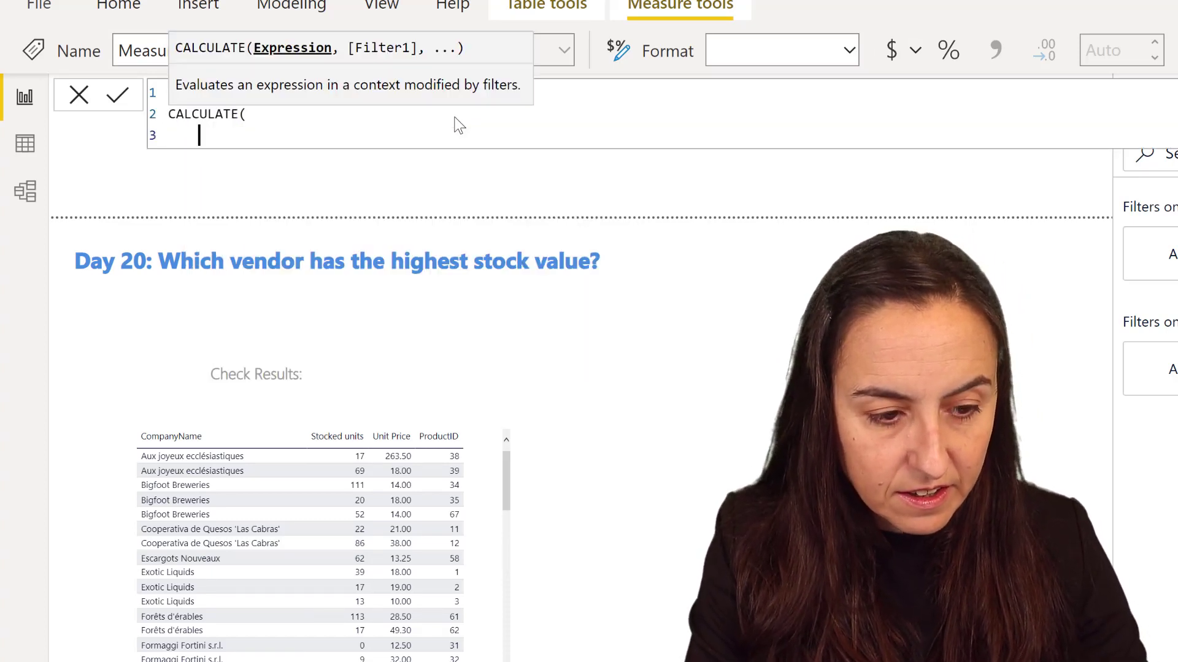
{"action": "type", "text": "SELECTEDVALUE("}
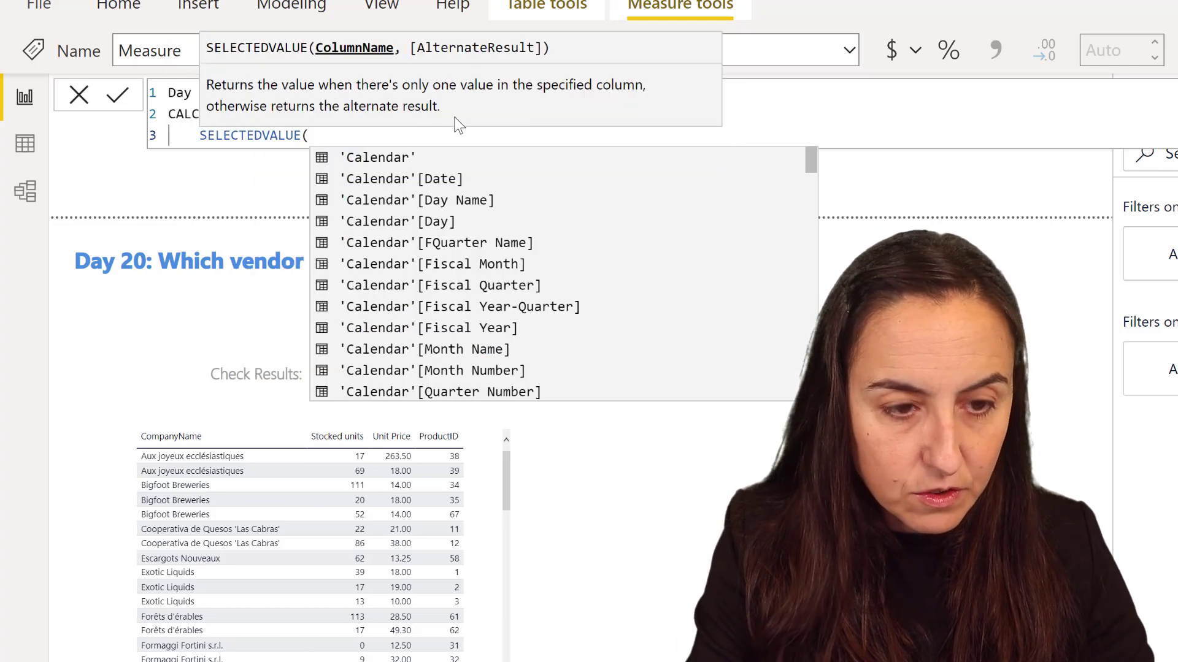
{"action": "type", "text": "sup"}
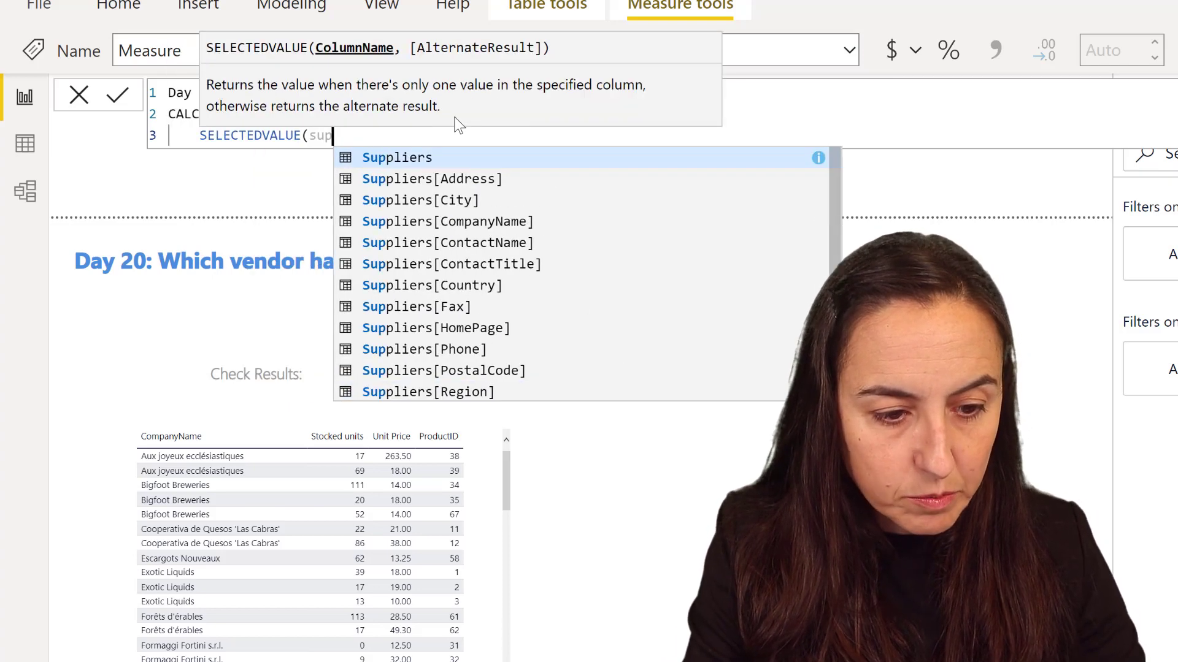
{"action": "key", "text": "Down"}
{"action": "key", "text": "Down"}
{"action": "key", "text": "Down"}
{"action": "key", "text": "Down"}
{"action": "key", "text": "Up"}
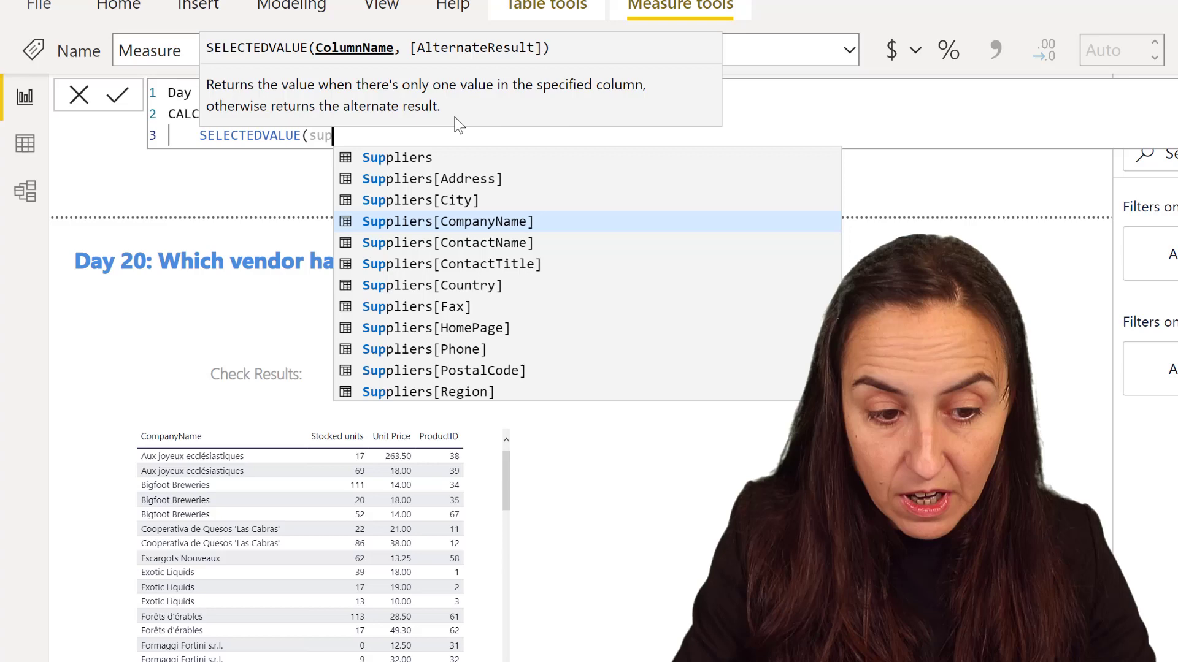
{"action": "key", "text": "Tab"}
{"action": "type", "text": "),"}
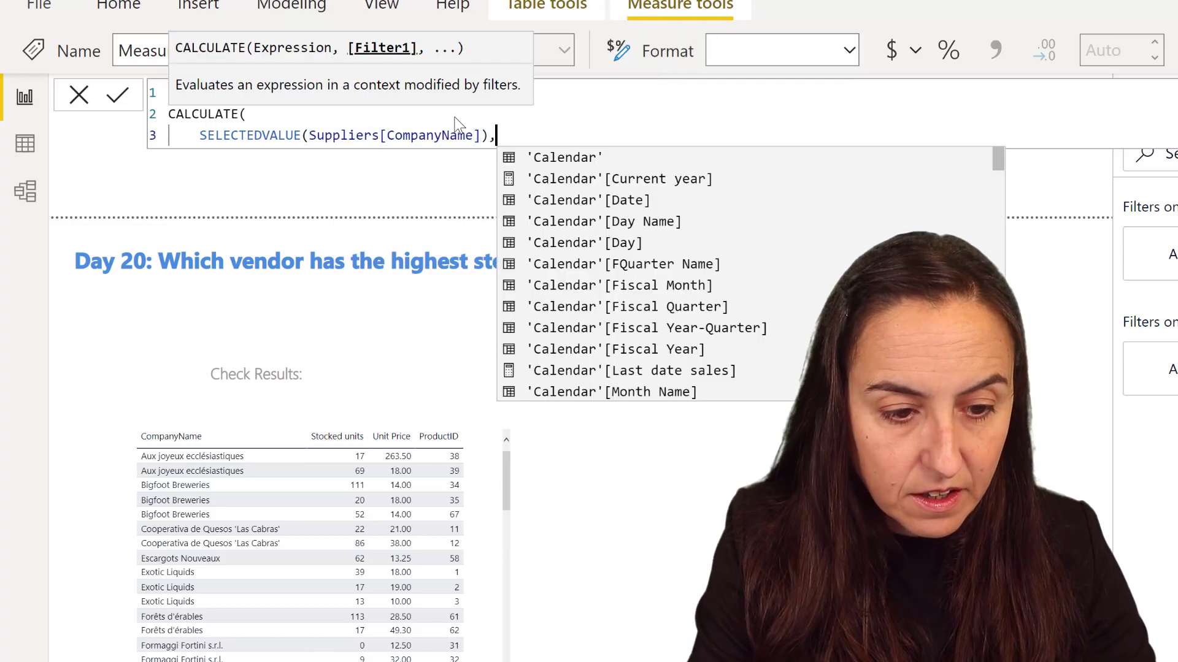
Step: Paste the TOPN expression as the filter, commit the measure, and dismiss the name error
{"action": "key", "text": "Return"}
{"action": "key", "text": "ctrl+v"}
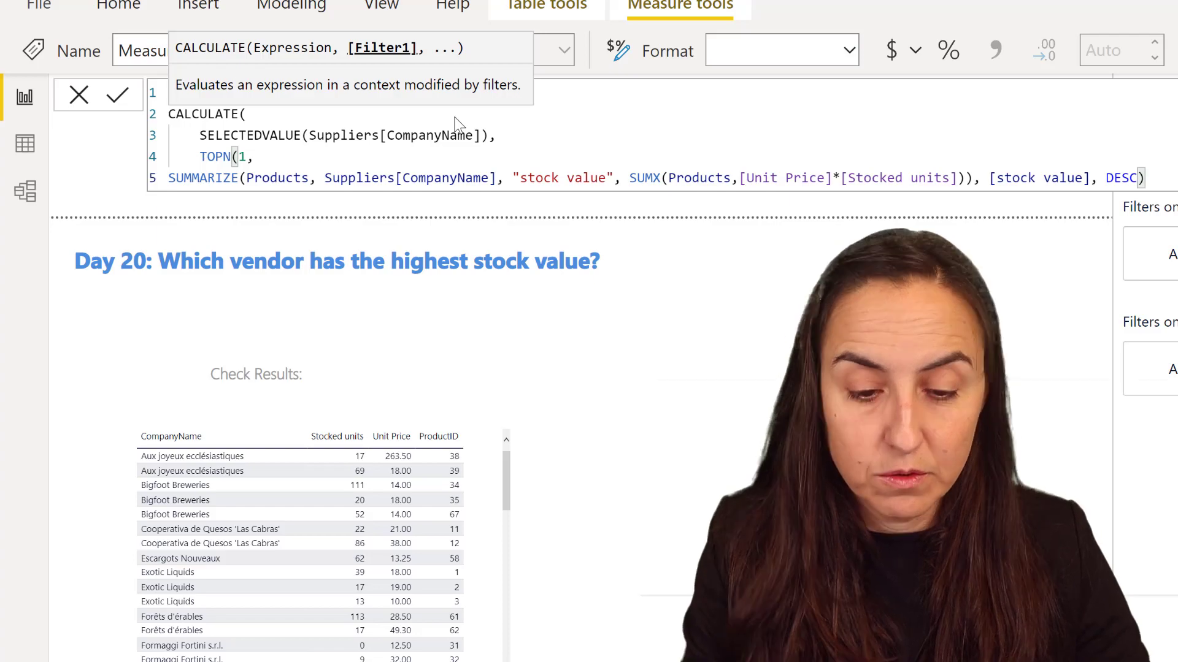
{"action": "key", "text": "Return"}
{"action": "left_click", "coordinate": [1115, 543]}
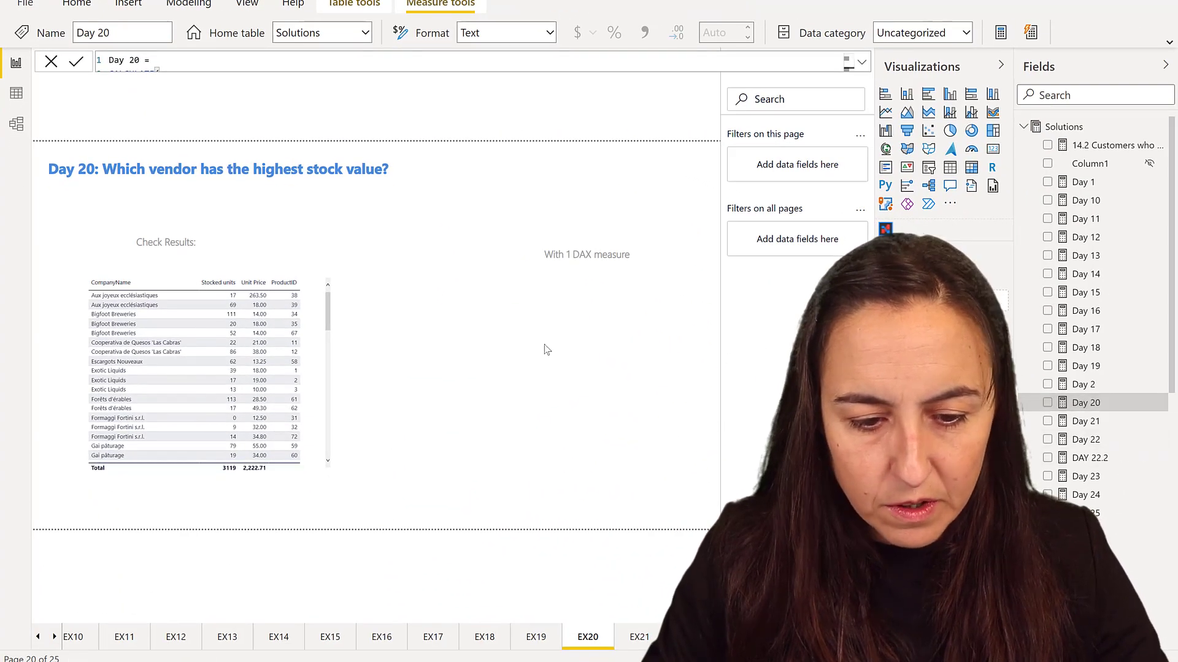
Step: Tick the Day 20 measure in the Fields pane to place it in a new visual
{"action": "left_click", "coordinate": [1077, 405]}
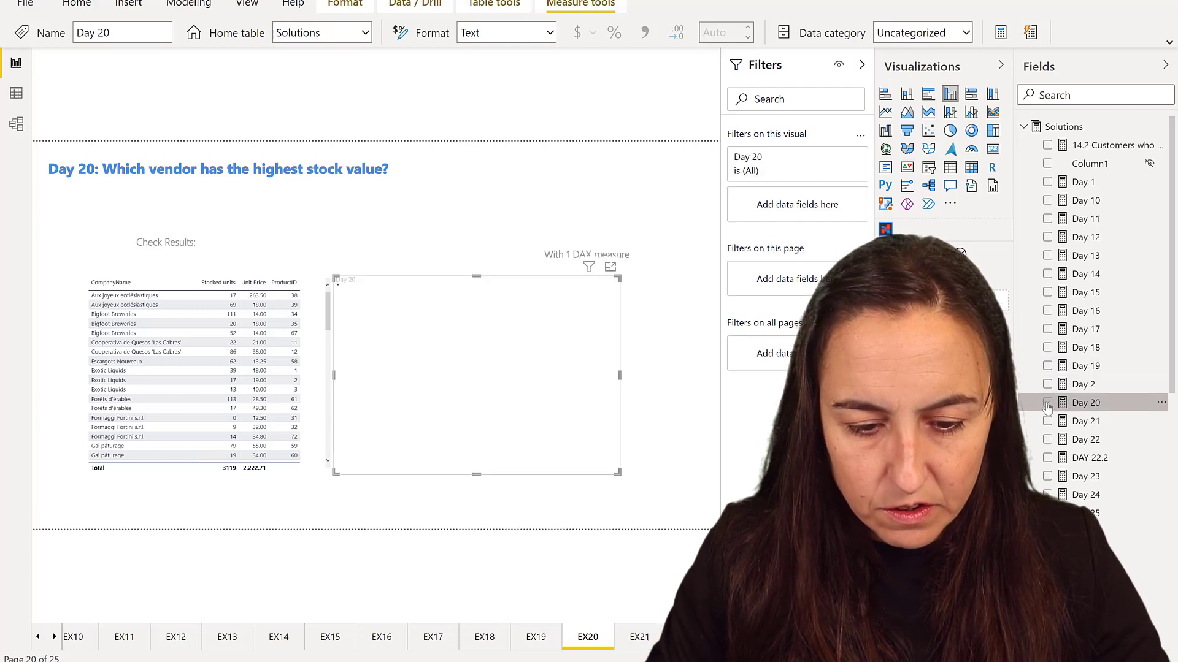